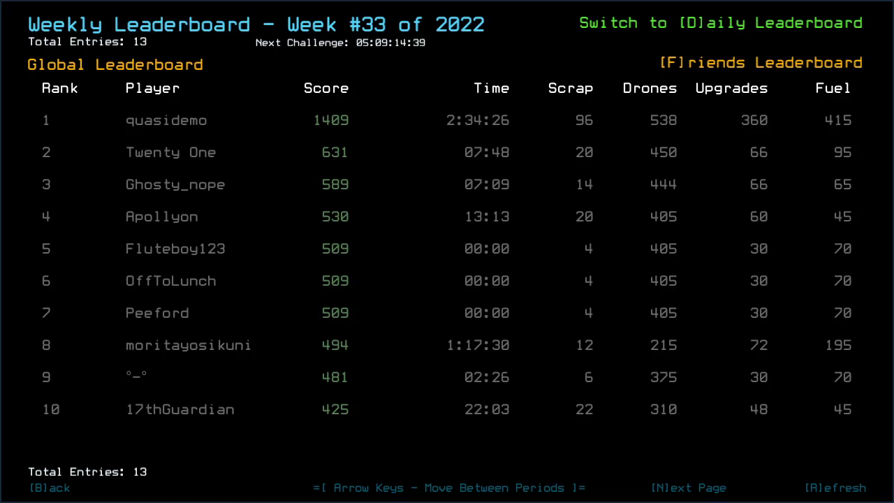
Page through all 33 entries of the 08/14/2022 daily leaderboard, then view the friends ranking
key("d")
key("Left")
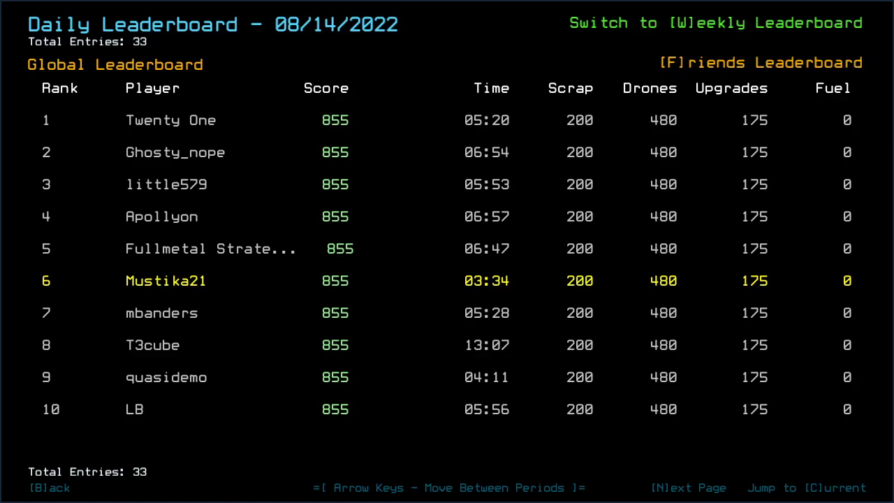
key("n")
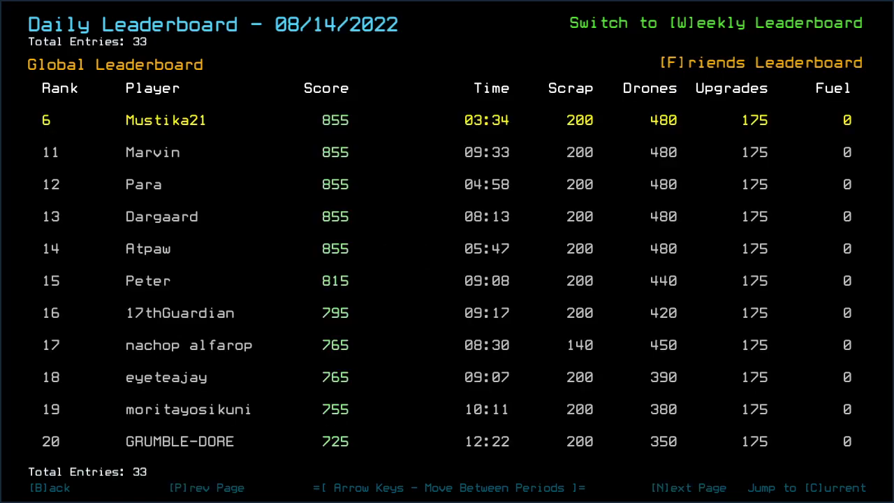
key("n")
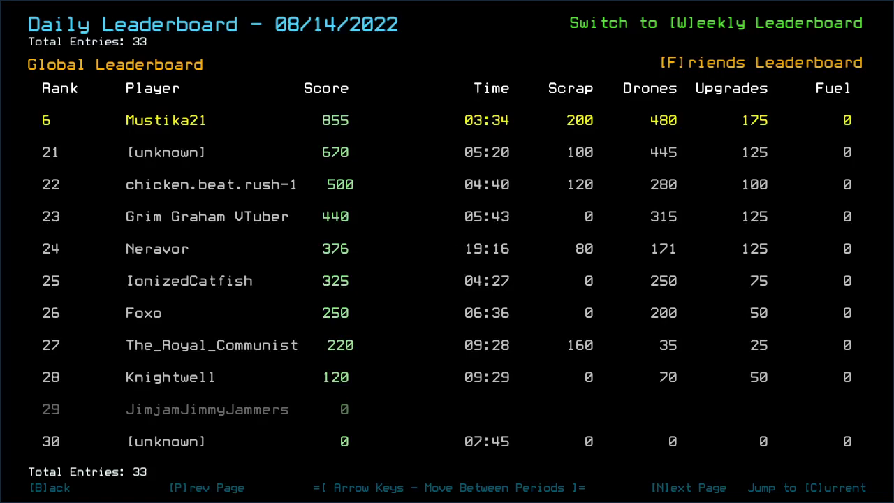
key("n")
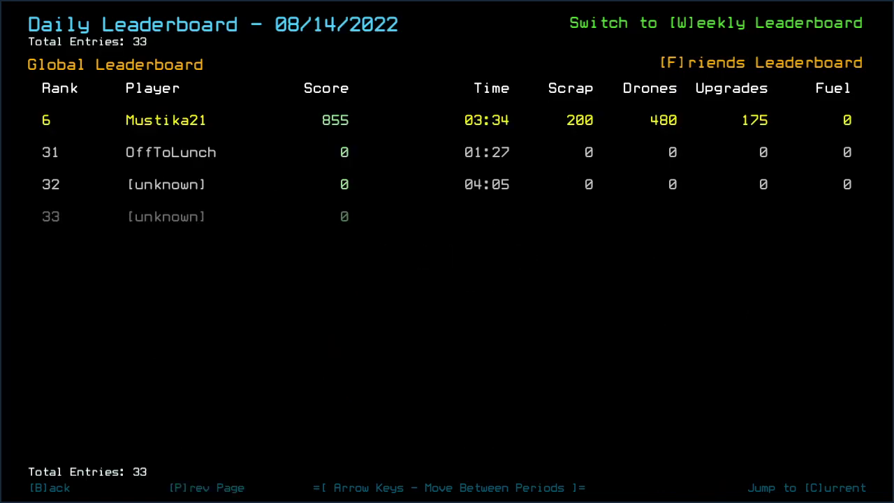
key("f")
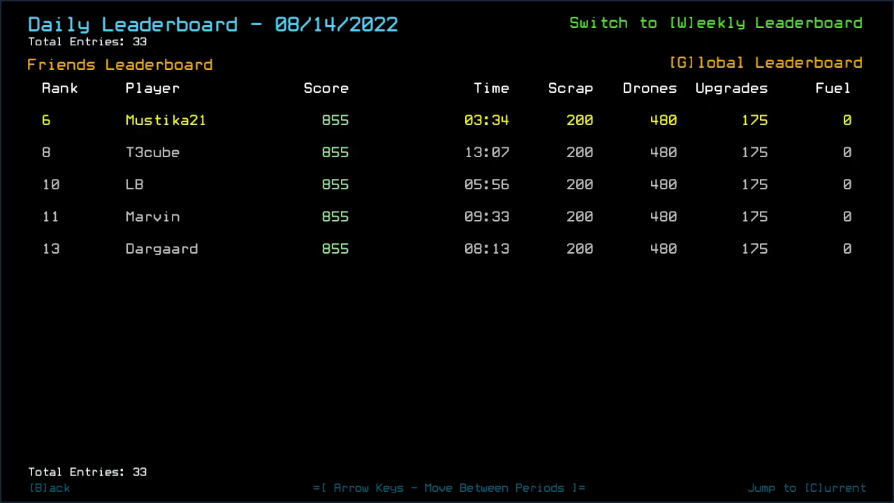
Leave the leaderboards and start the Daily Challenge from the Challenge Launcher
key("b")
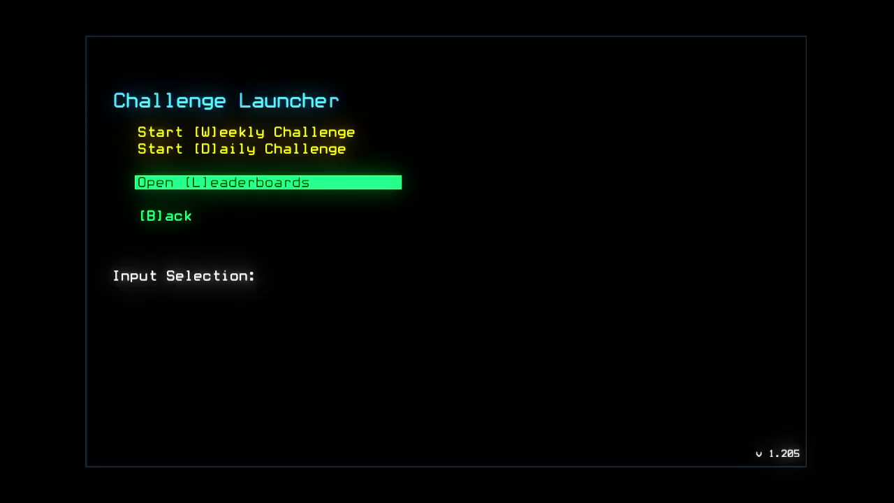
key("d")
key("Return")
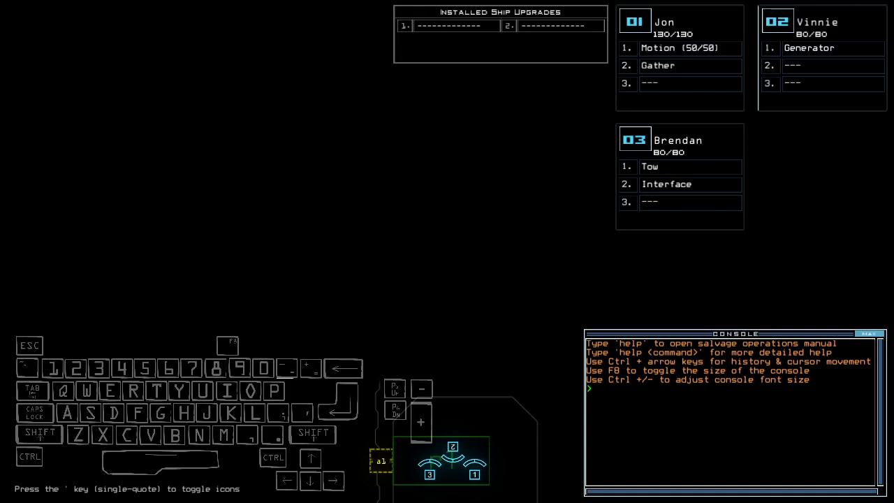
type("al")
Edit the go alias to remove its drone numbers and save it
key("Return")
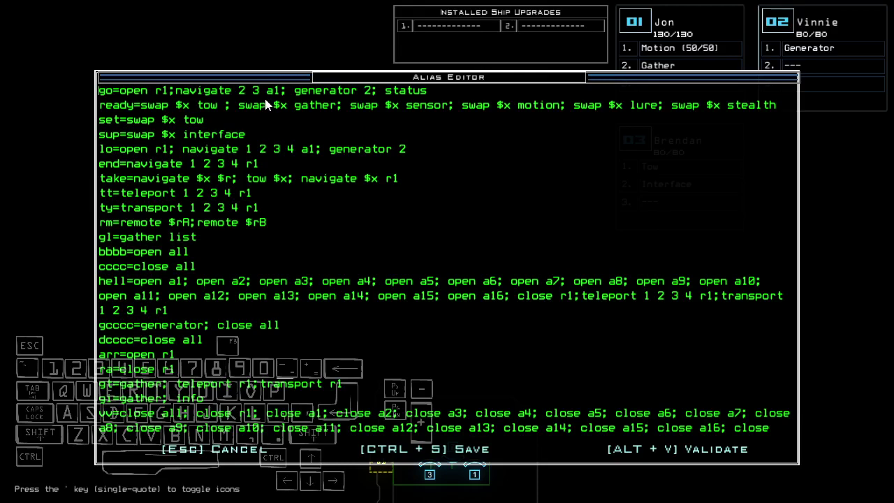
left_click_drag(262, 95, 238, 94)
type("1 ")
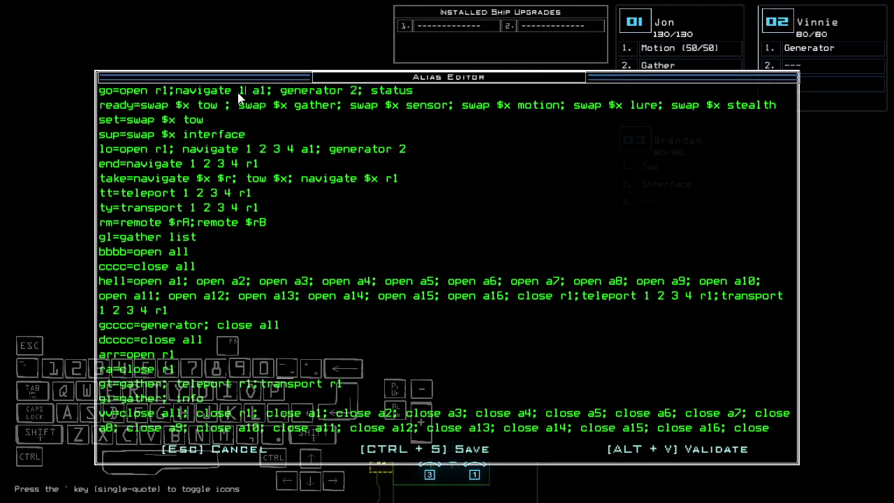
type("2")
key("ctrl+s")
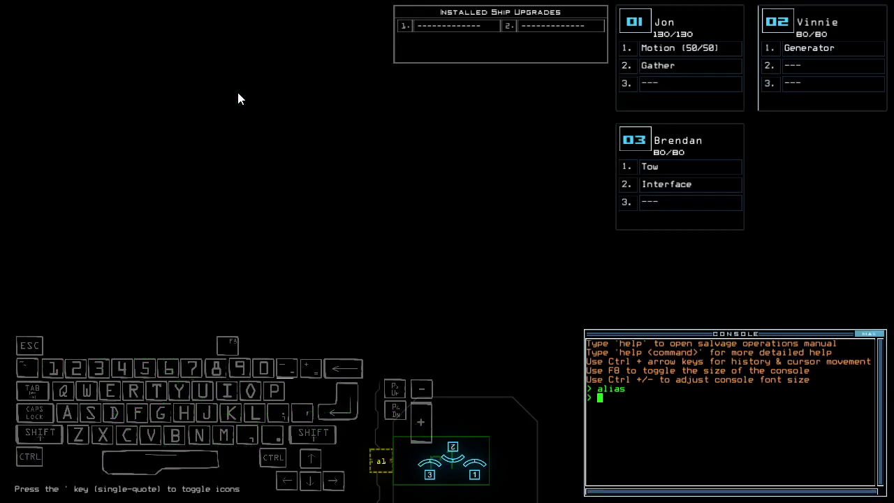
type("al")
key("Return")
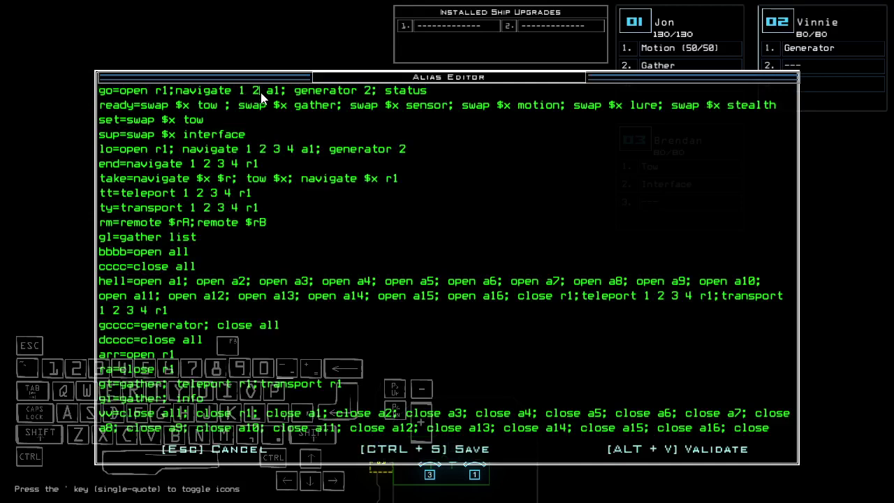
key("BackSpace")
key("BackSpace")
key("BackSpace")
key("BackSpace")
type("2 3")
key("ctrl+s")
type("dy 3")
Run 'ready 3' to swap upgrades, then check status: derelict MUTEKI 8, medium hull
key("Return")
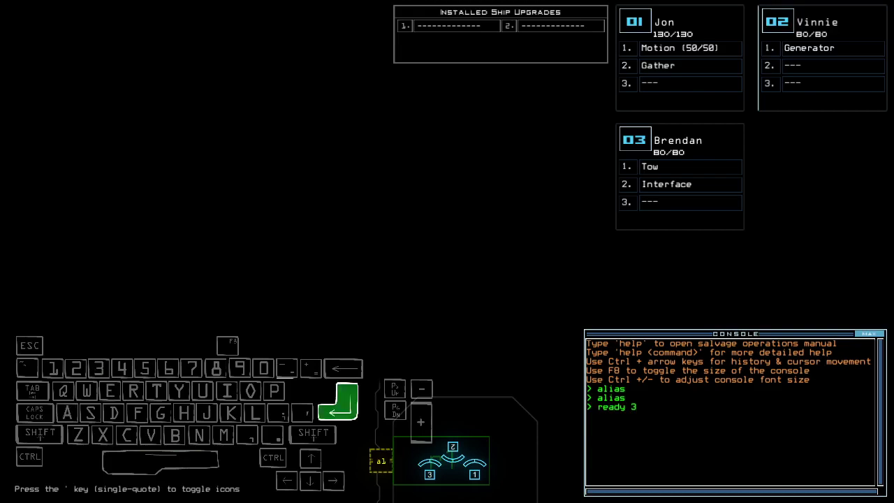
type("steatus")
key("Return")
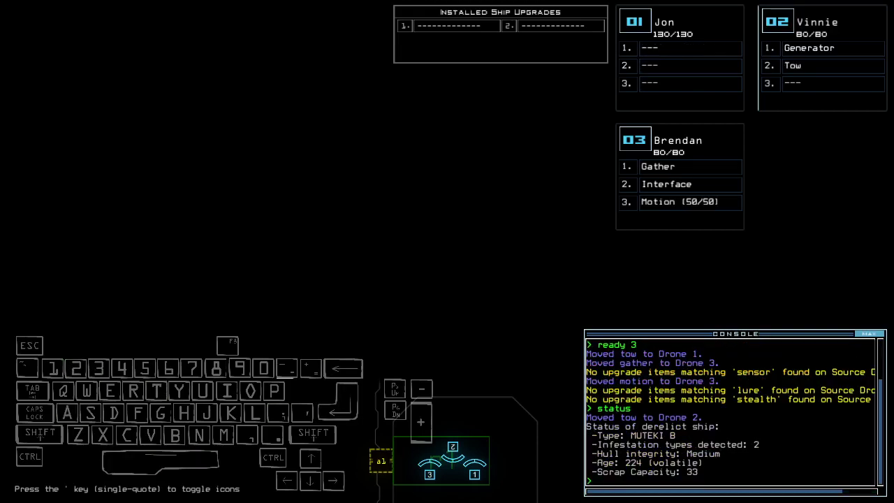
key("Left")
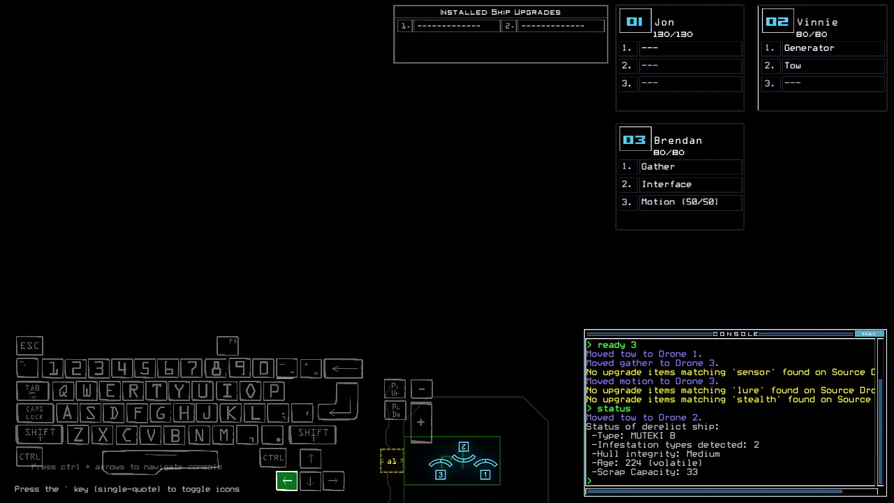
key("Down")
key("Left")
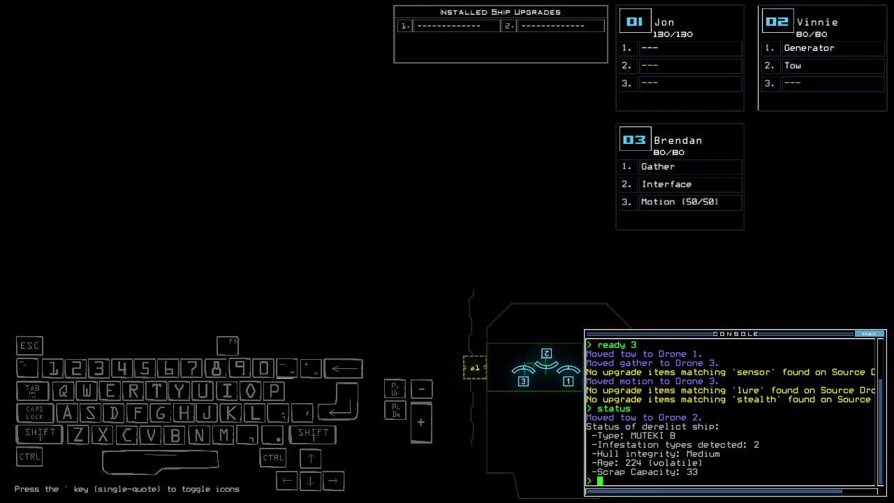
Start the mission with go and have Brendan gather scrap
key("3")
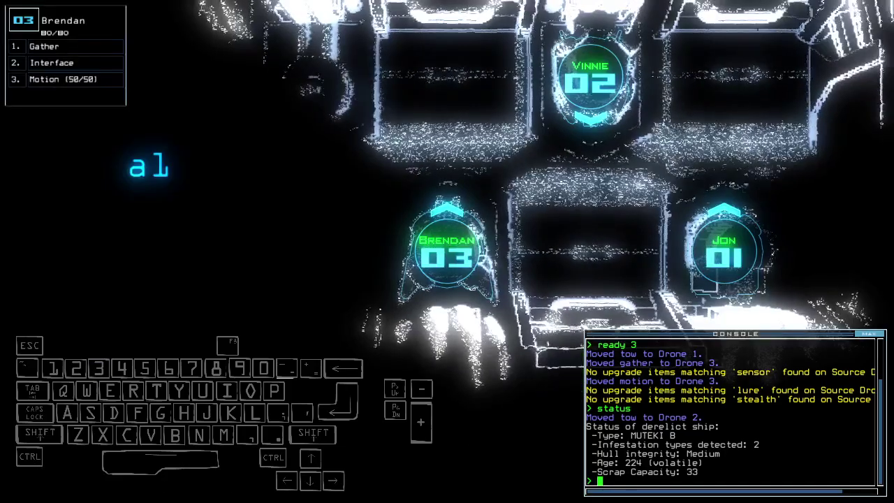
key("Up")
key("2")
type("1")
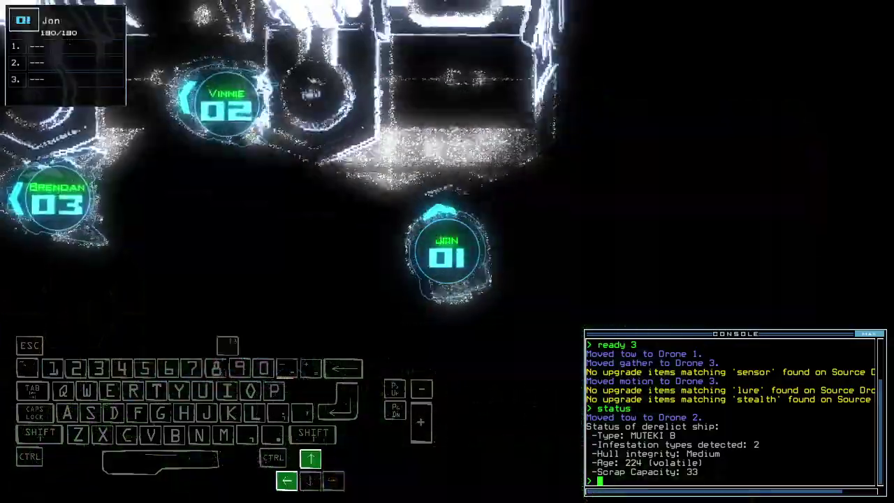
type("3go")
key("Return")
key("Up")
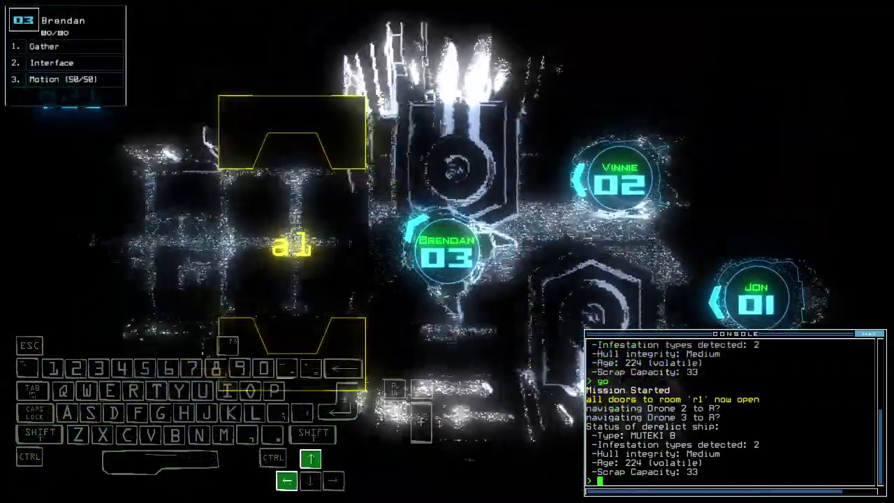
type("g")
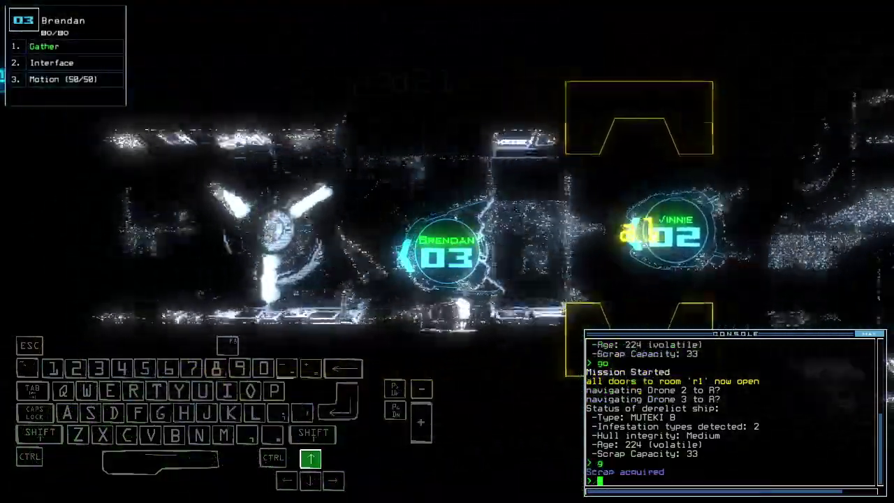
key("Return")
type("g")
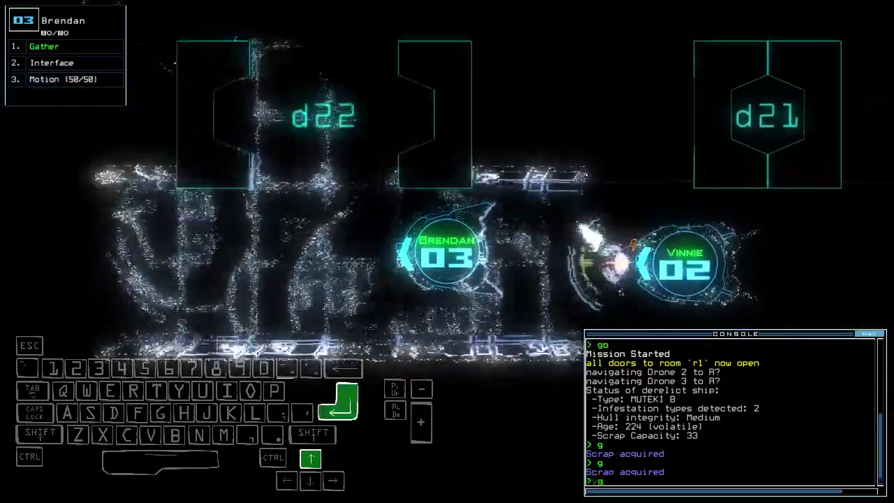
key("Return")
type("g")
Activate the generator, run a motion scan, and drive Brendan onward
key("Return")
key("Down")
key("space")
type("motion")
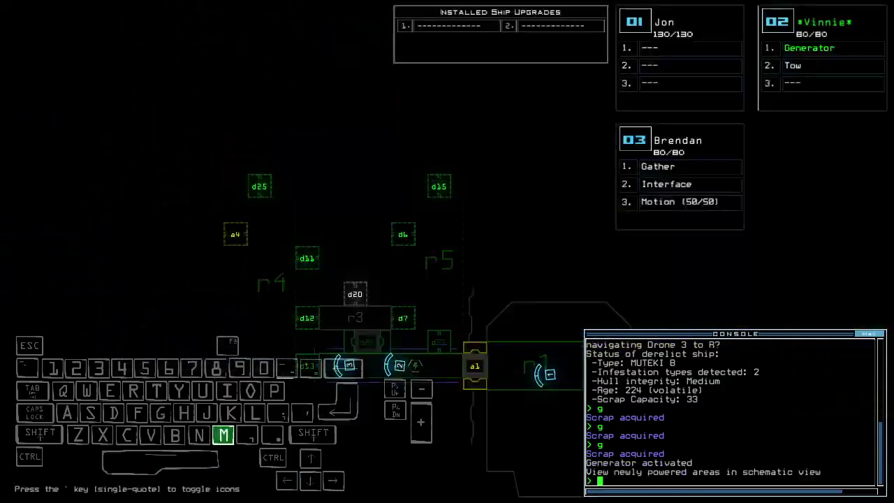
key("Return")
key("space")
key("Right")
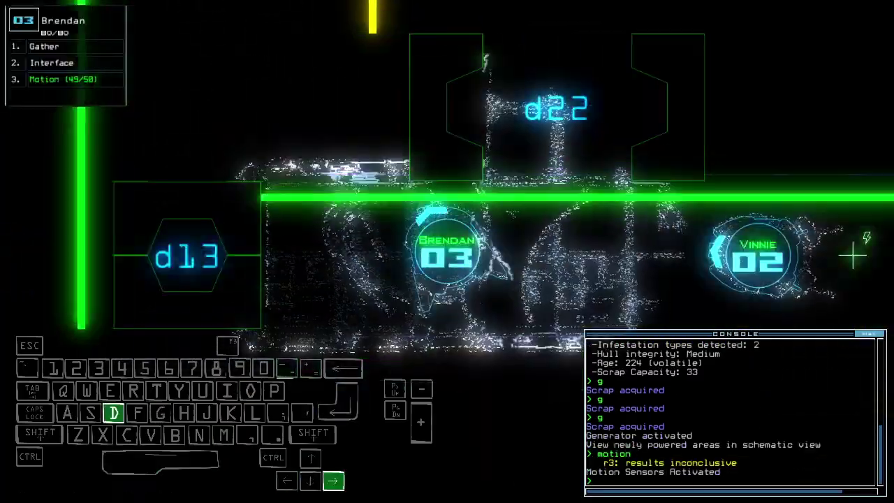
key("Up")
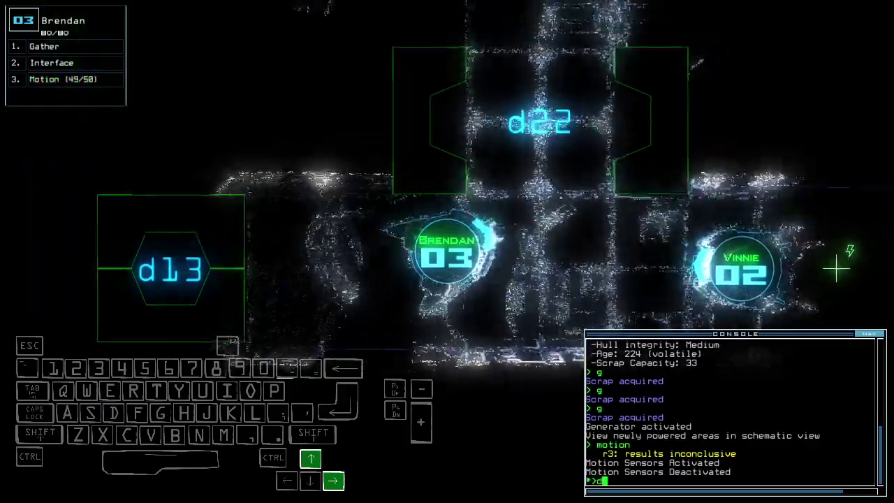
type("d7")
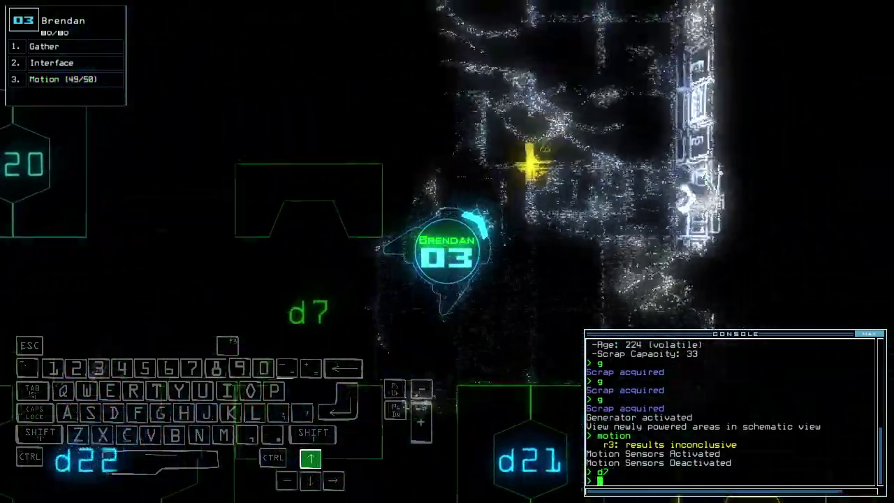
type("g")
Gather scrap in the new room and list r5's items, revealing ship defenses
key("Return")
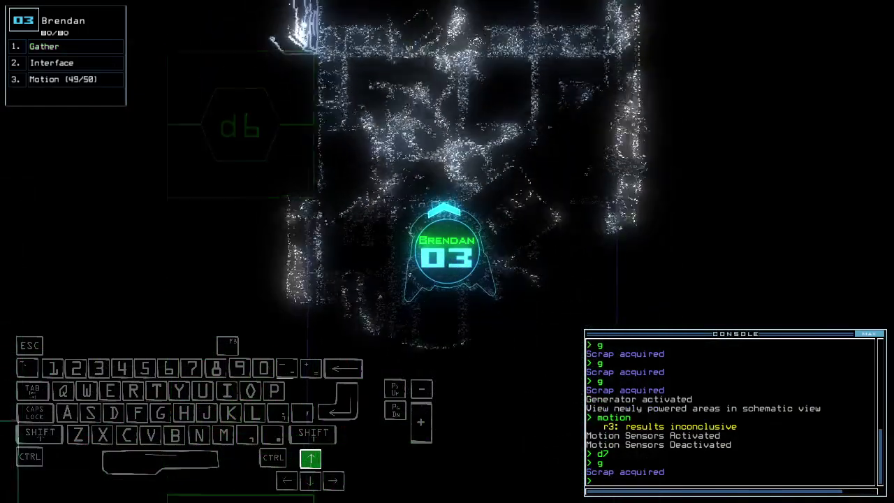
key("Down")
type("i")
key("Return")
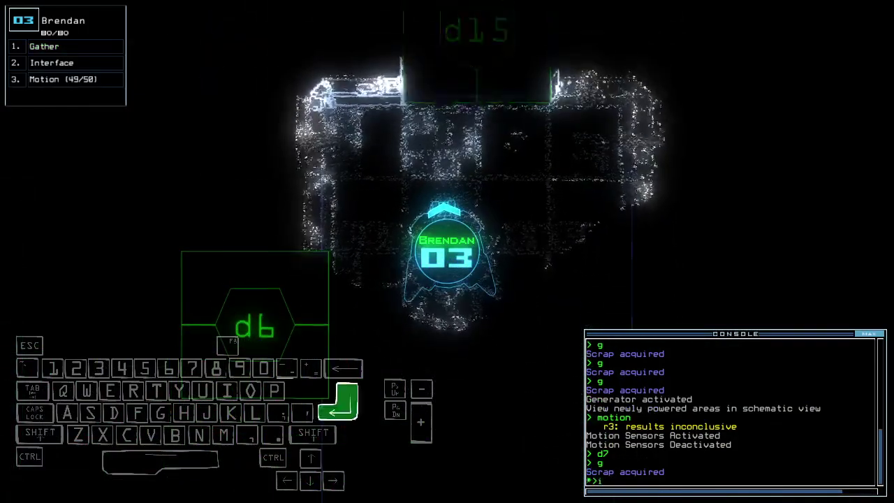
key("space")
type("x r5")
Run a motion scan and open door d15
key("space")
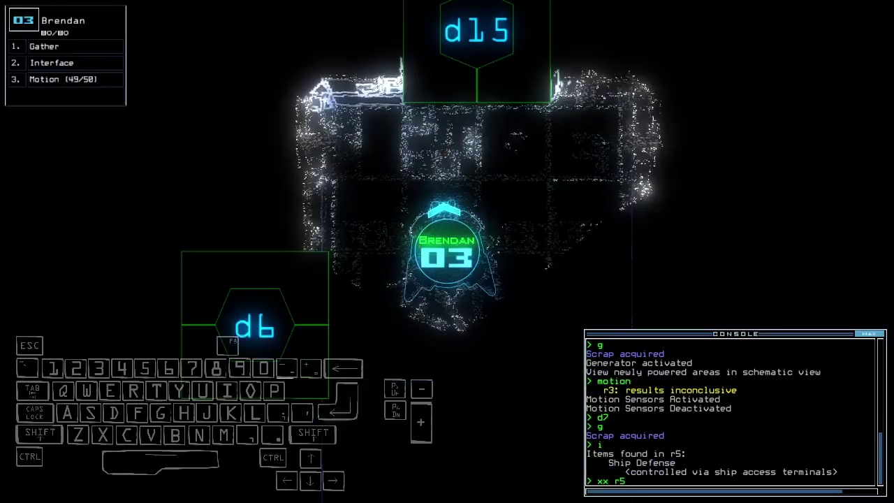
key("Return")
key("space")
type("motion")
key("Return")
key("space")
type("d15")
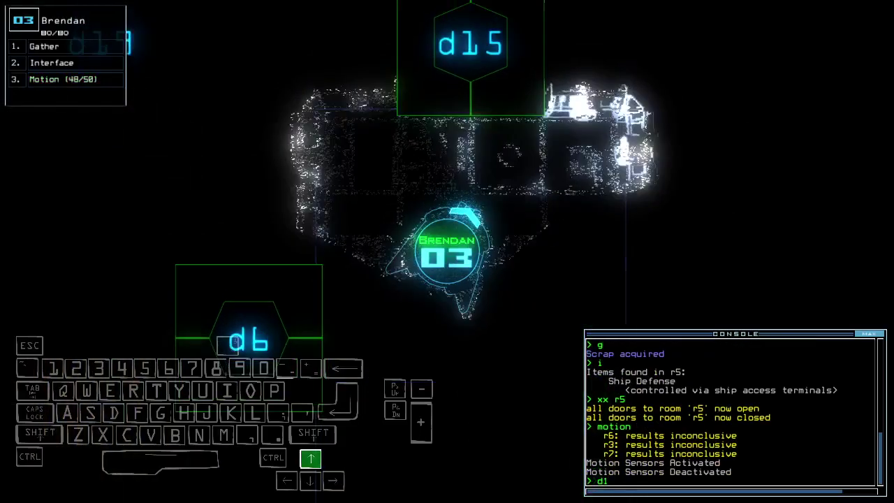
key("Return")
Drive drone 03 through d15 and across the room to stop beside door d6
key("space")
key("Up")
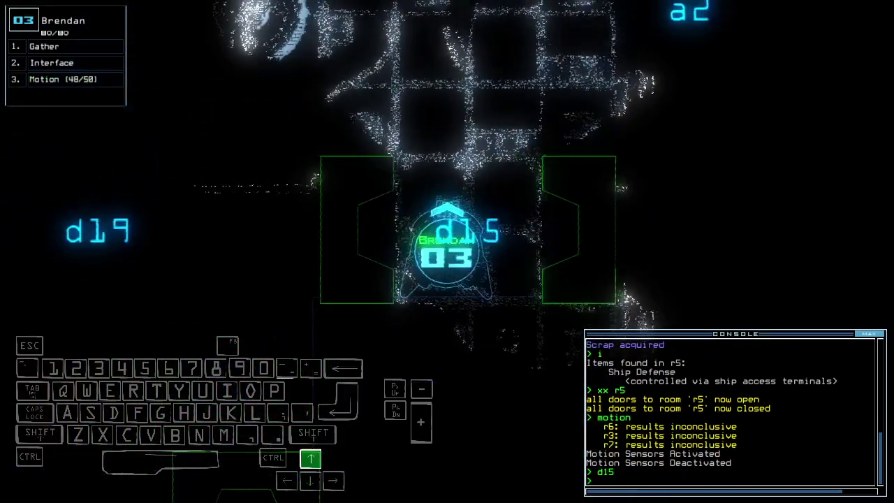
key("Right")
key("Up")
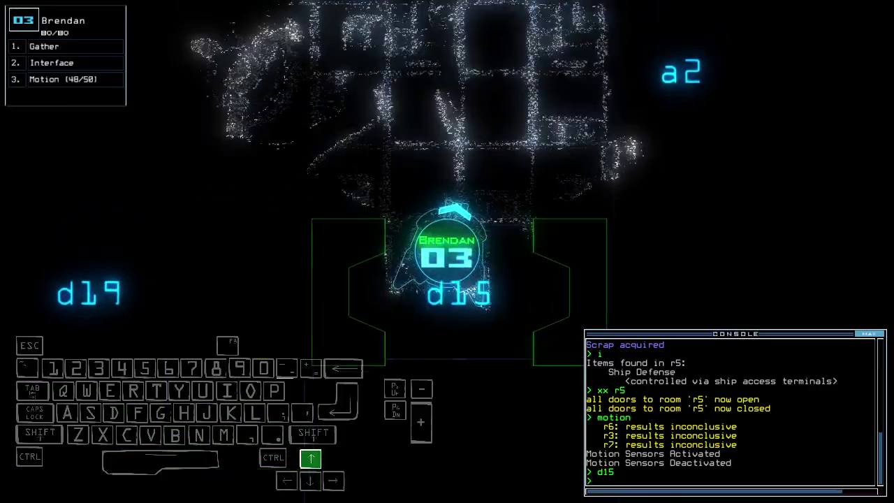
key("Left")
key("Left")
key("Up")
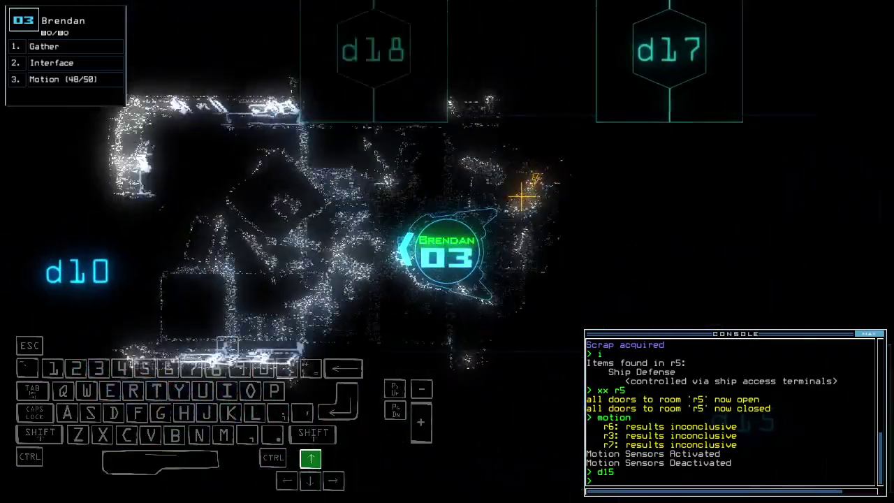
key("Left")
key("Up")
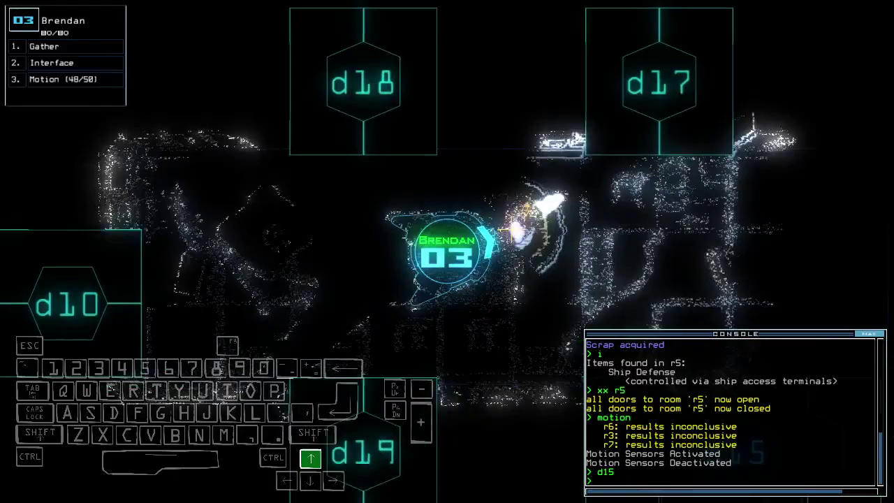
key("Right")
key("Up")
key("Right")
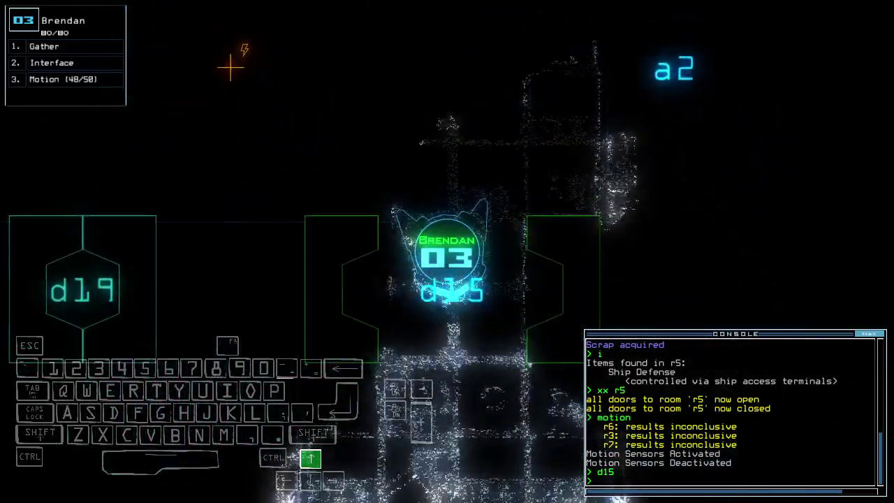
key("Up")
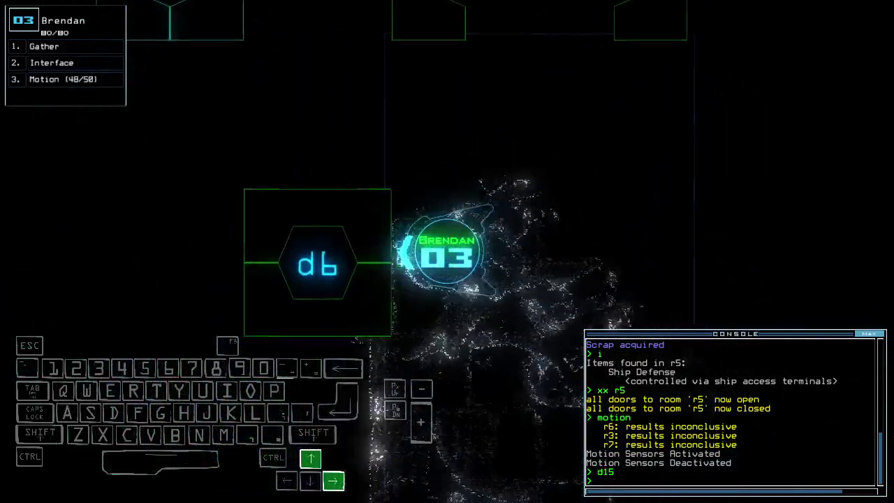
key("Tab")
key("Tab")
type("d6")
Open door d6 and run the ship status report
key("Return")
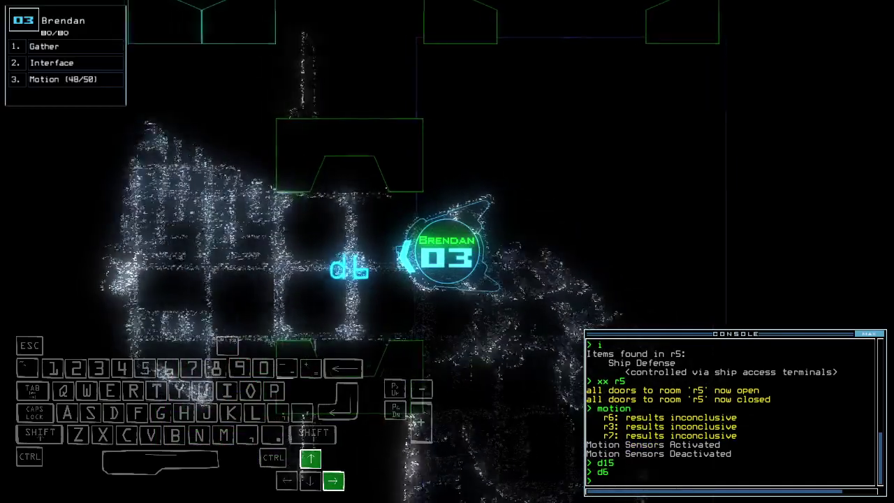
type("status")
key("Return")
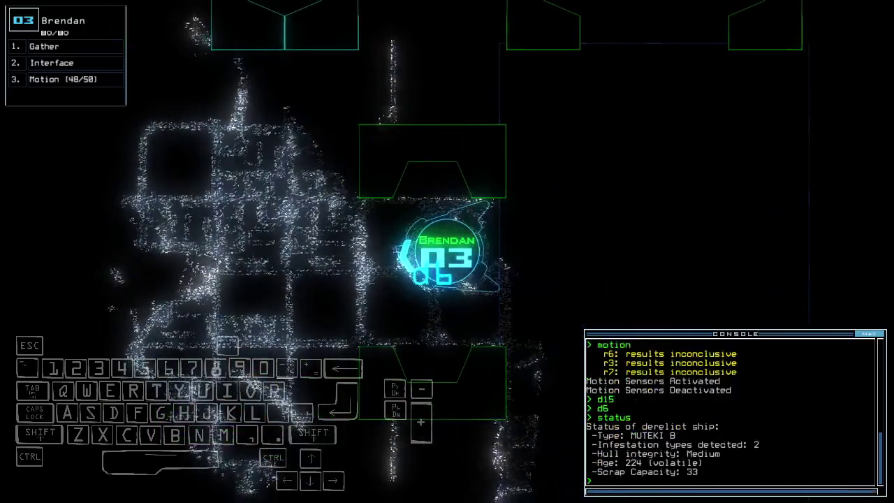
key("space")
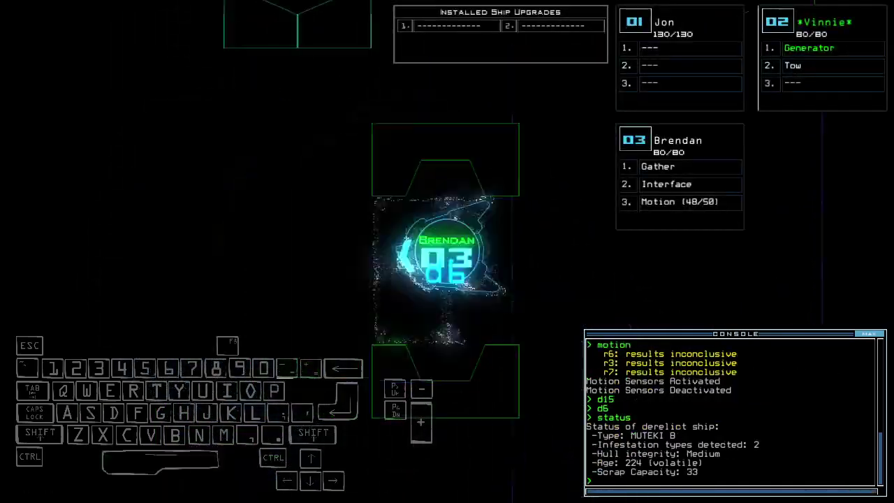
key("Up")
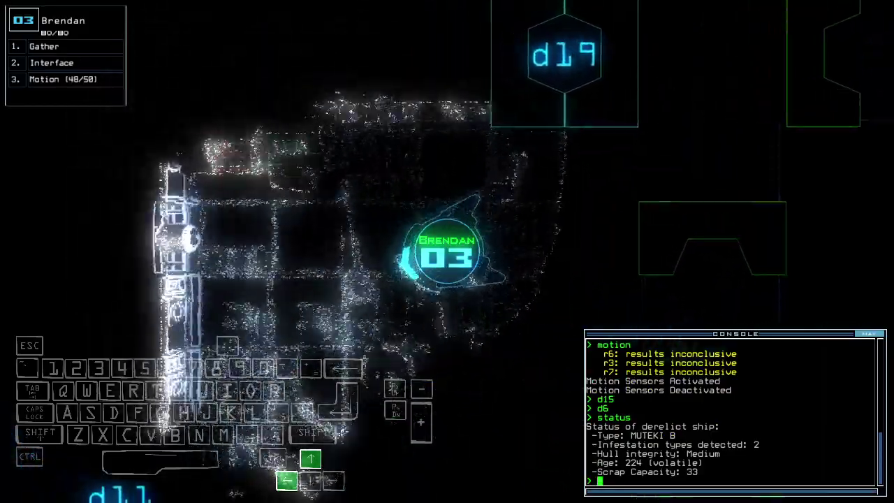
Collect nearby scrap, open door d11, and drive Brendan through it
key("Right")
type("g")
key("Return")
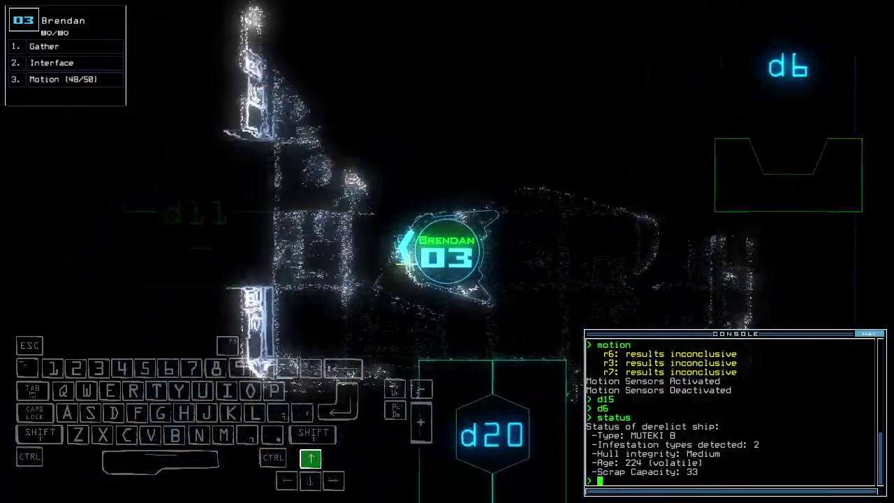
key("space")
key("Left")
type("d11")
key("Return")
key("Up")
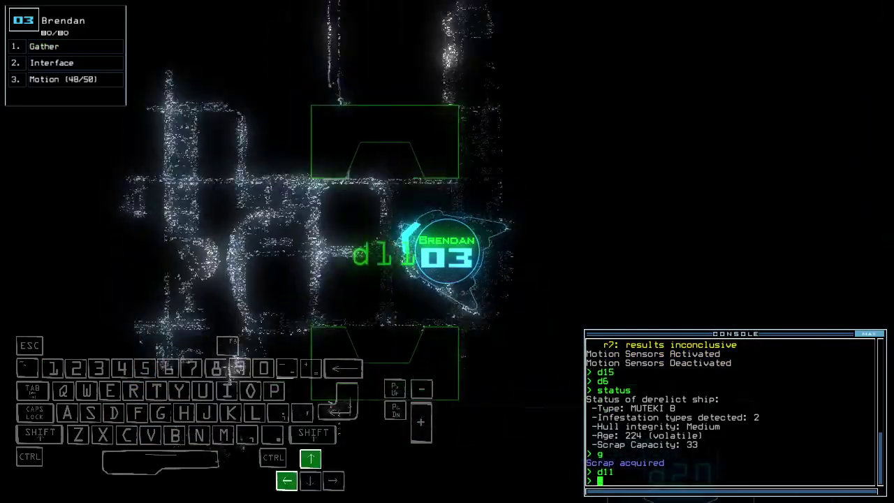
type("g")
Gather two more pieces of scrap and close four doors with cccc
key("Return")
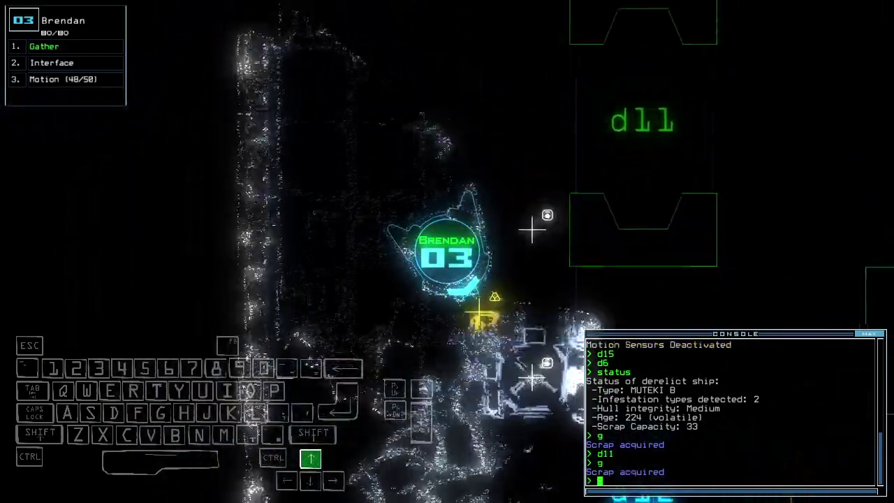
type("g")
key("Return")
type("cccc")
key("Return")
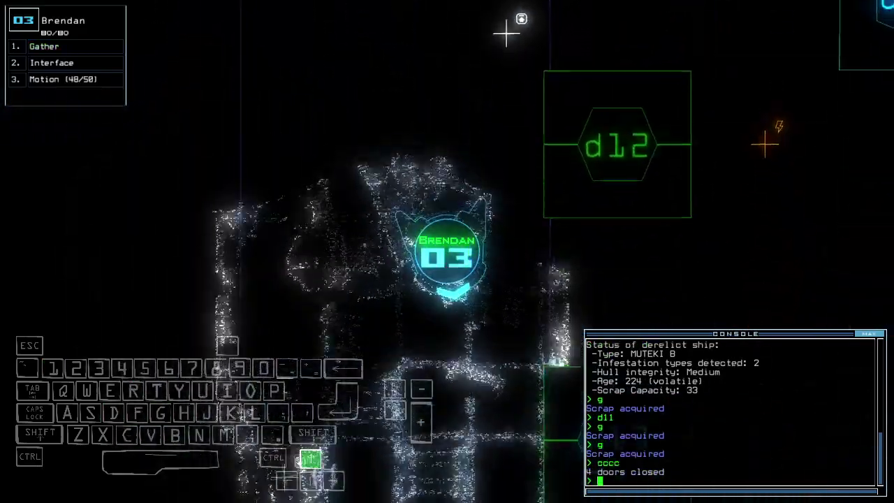
key("Right")
Move the tow ability to drone 01 Jon and send it to room r4
key("space")
type("d")
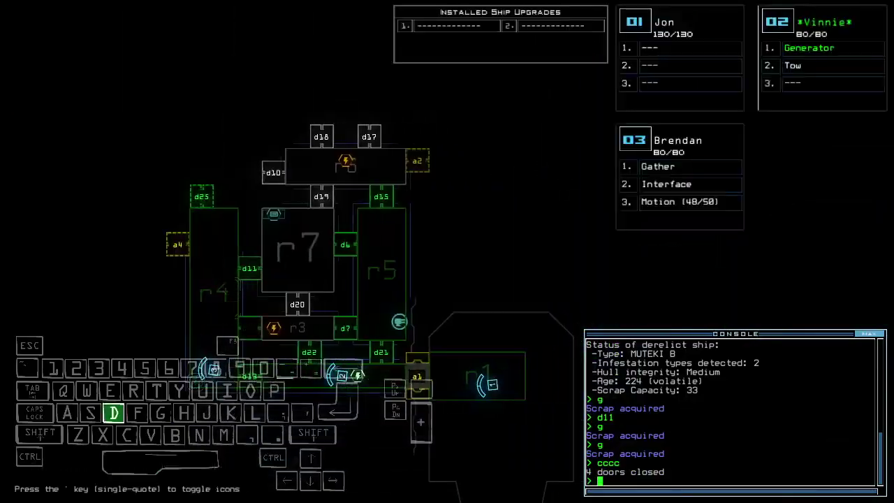
type("ta")
key("Up")
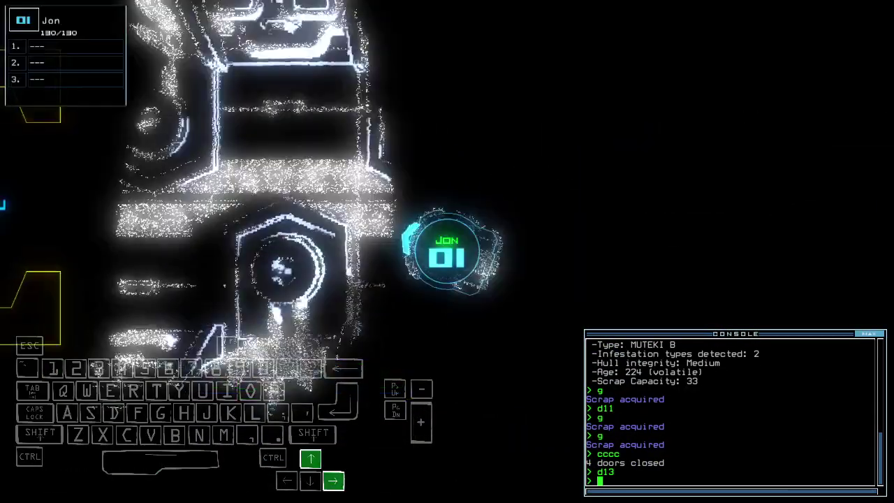
type("swap to")
key("Return")
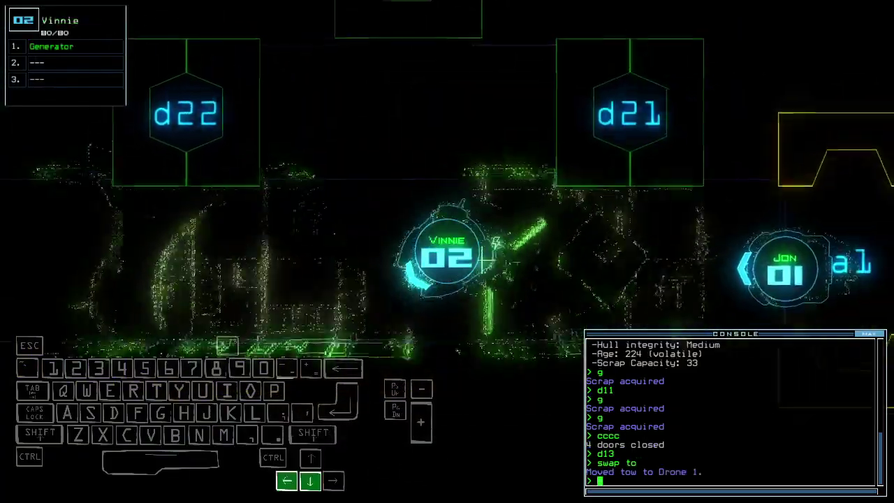
key("space")
type("take 1 r4")
key("Return")
Drive drone 03 down the corridor and run an interface scan finding six rooms
key("3")
key("Up")
key("Right")
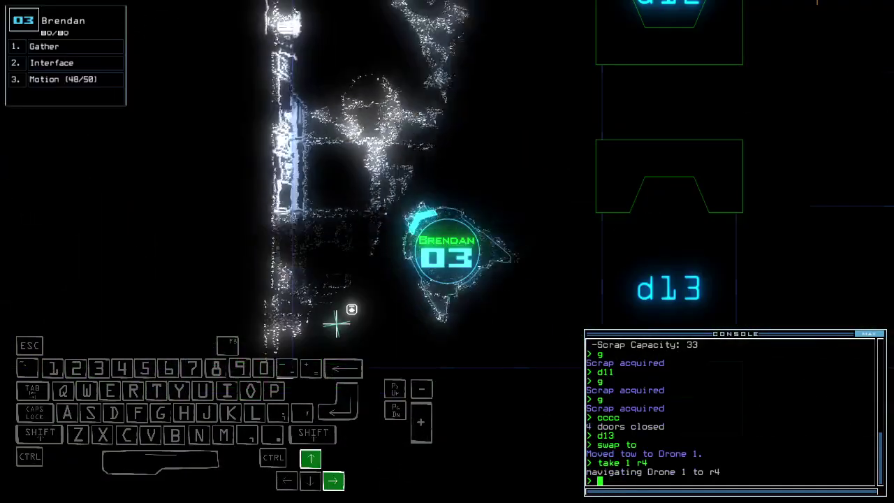
key("Left")
key("Up")
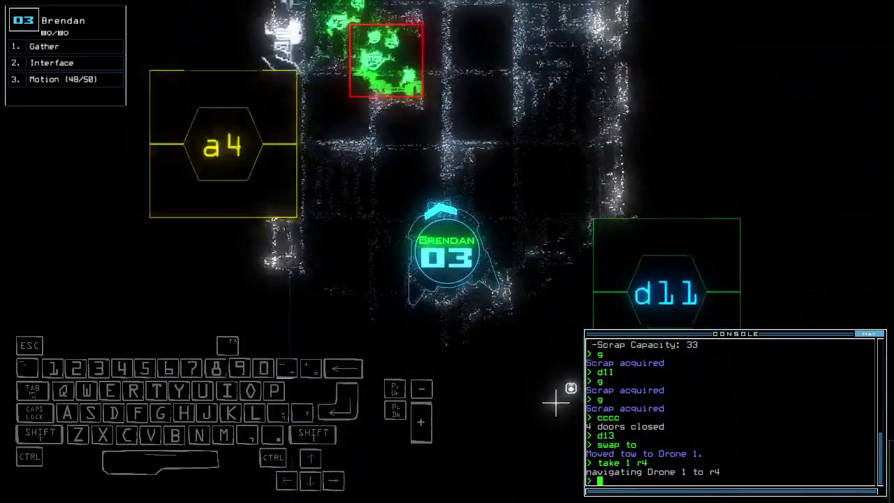
key("Left")
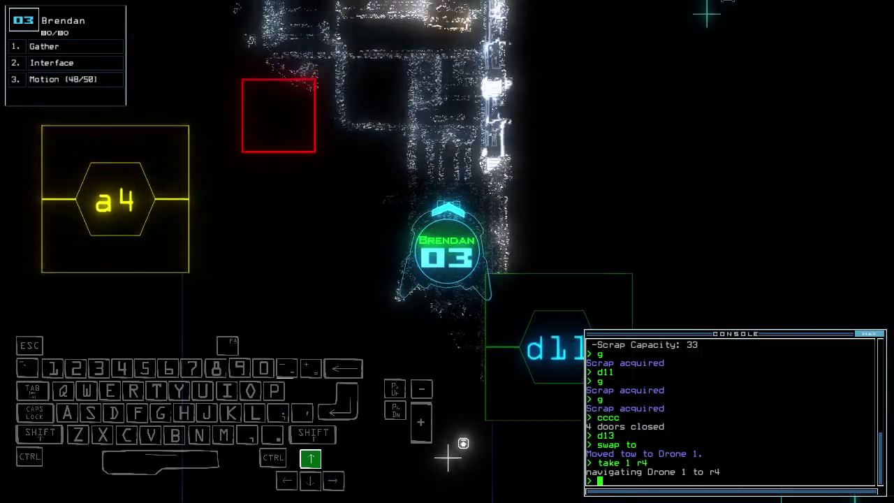
key("2")
key("Down")
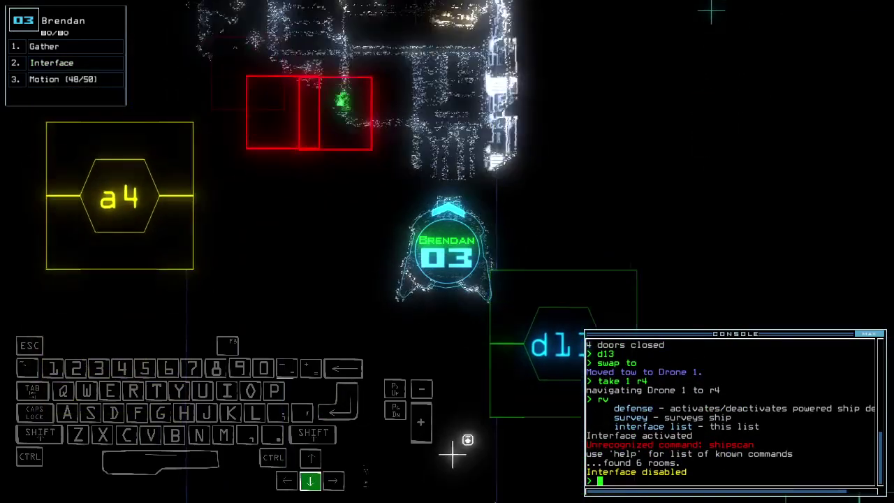
Check drone positions on the ship map and steer drone 03 toward door d12
key("Tab")
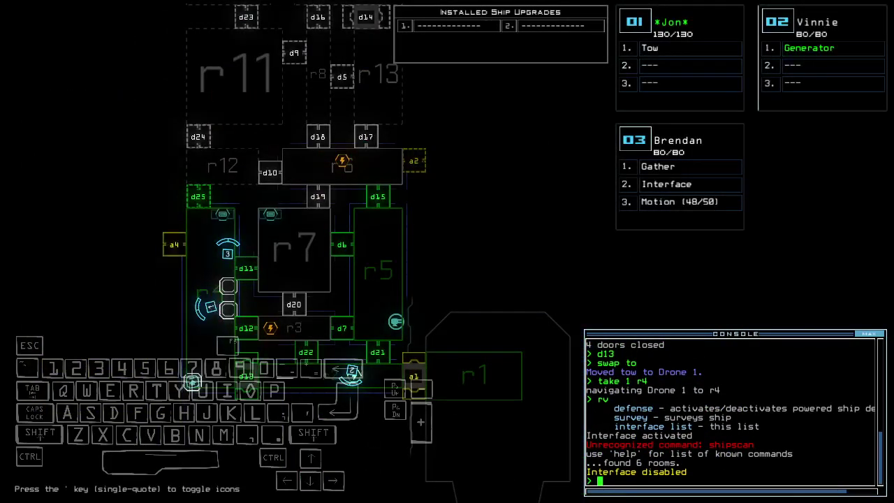
key("Page_Up")
key("Tab")
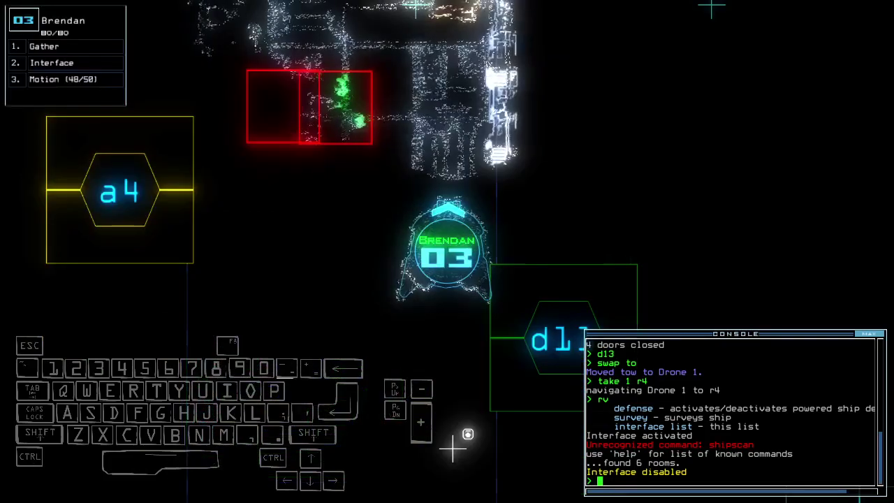
key("Tab")
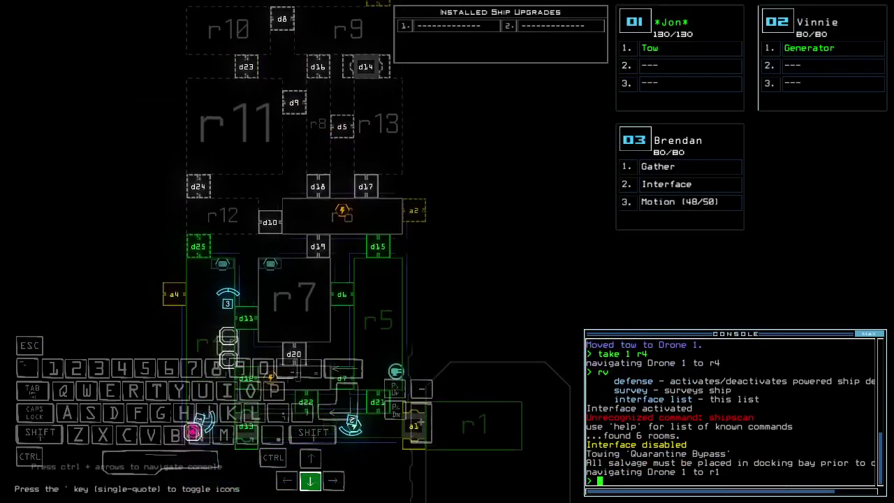
key("3")
key("Up")
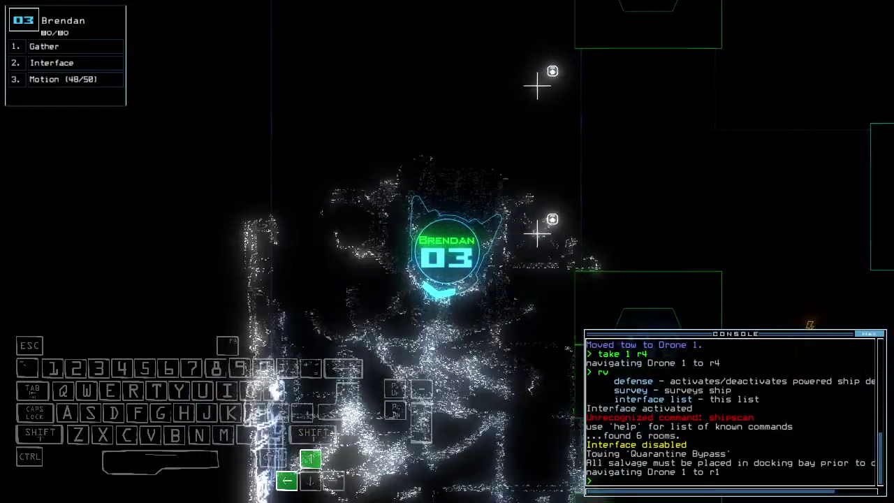
type("d12")
key("Left")
Operate doors d12, d13 and d25 from the ship map
key("Tab")
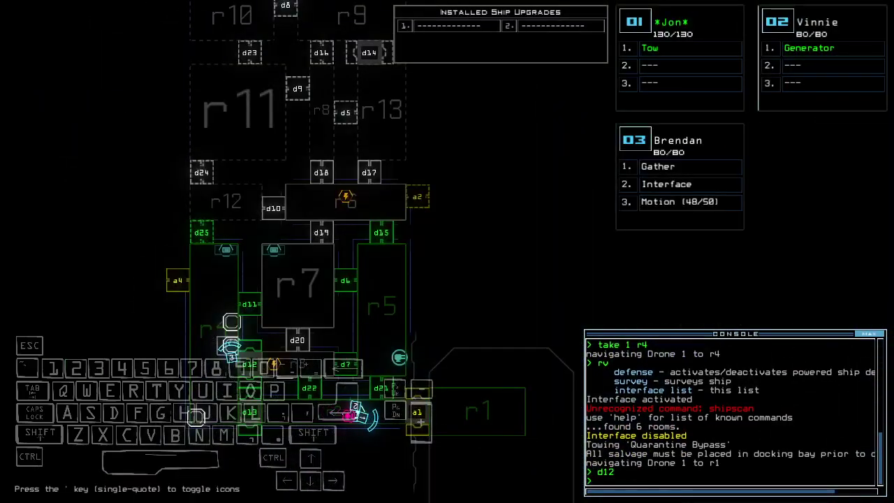
type("d13")
key("Return")
key("Tab")
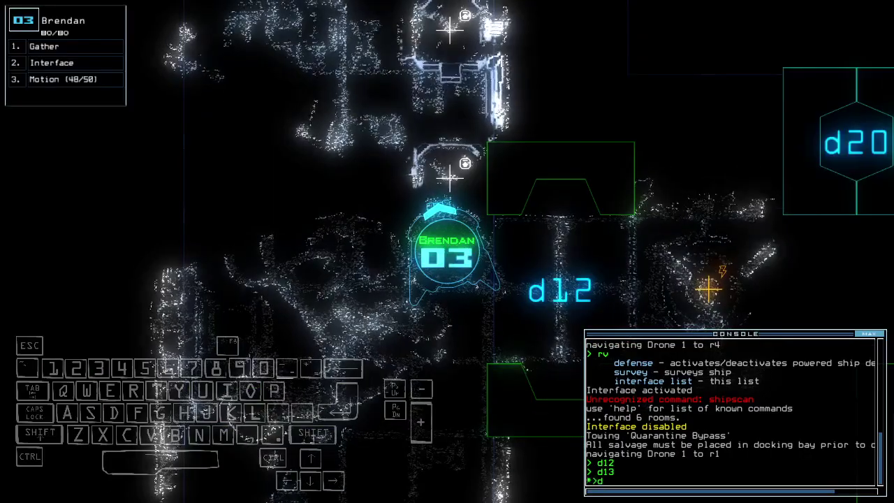
type("d25")
key("Return")
key("Tab")
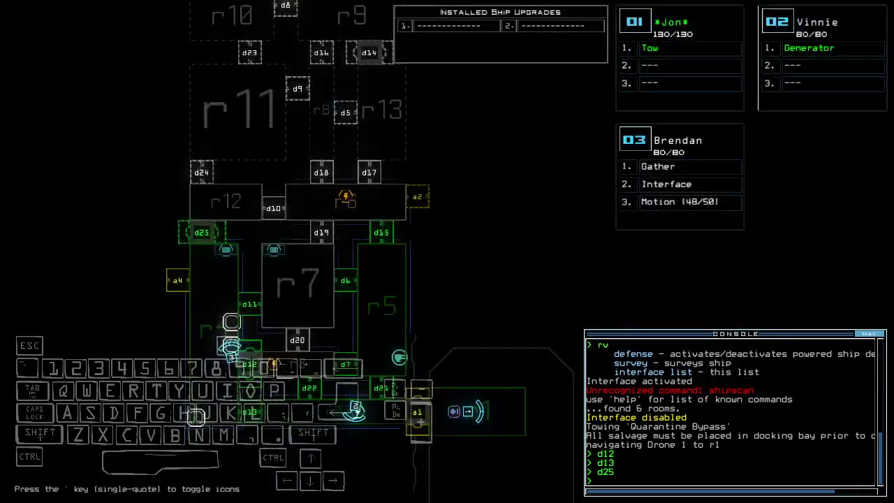
Reverse drone 03 past door d12 and close two nearby doors
key("Tab")
type("cc")
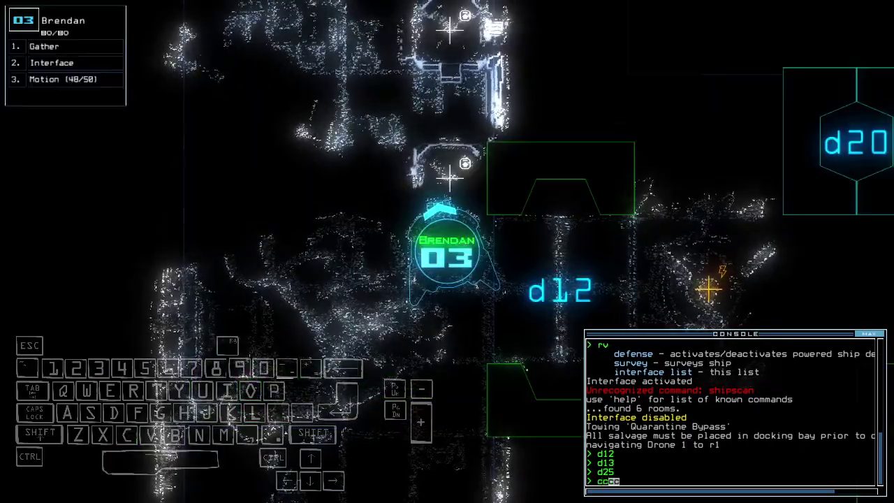
key("Left")
key("Down")
type("c")
key("Return")
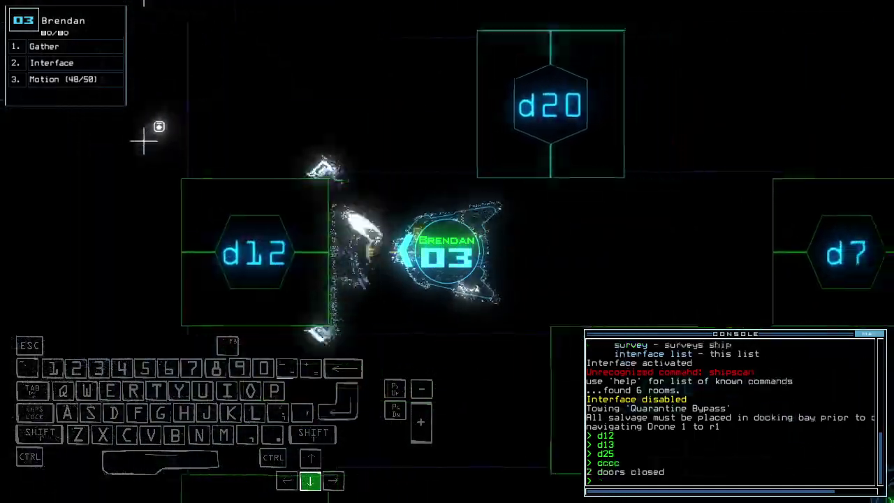
type("d2")
Clear the half-typed command, then open doors d21, d15 and d7
key("BackSpace")
key("BackSpace")
key("Tab")
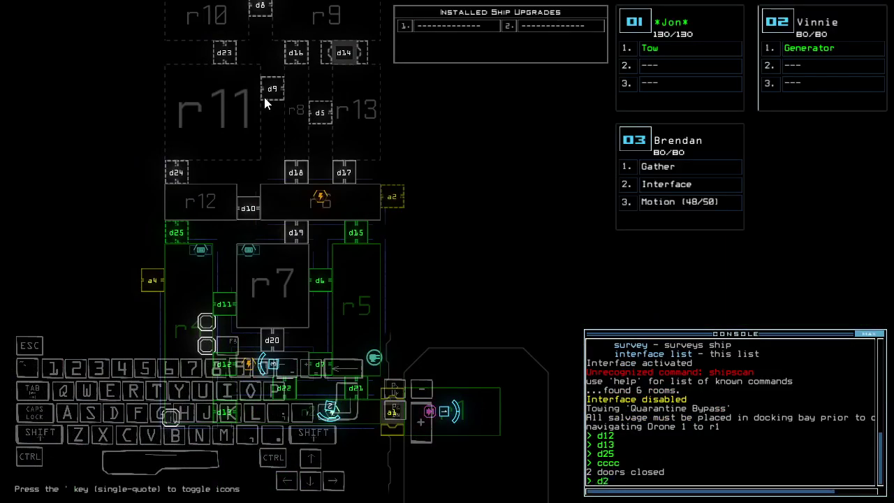
type("1 d15")
key("Return")
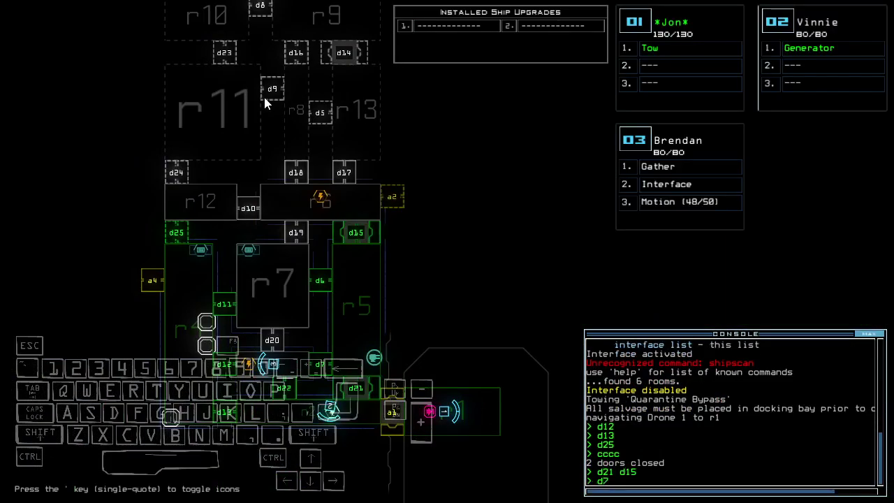
key("Return")
Drive Brendan forward, flag room r4, then take control of Vinnie
key("3")
key("Up")
type("f")
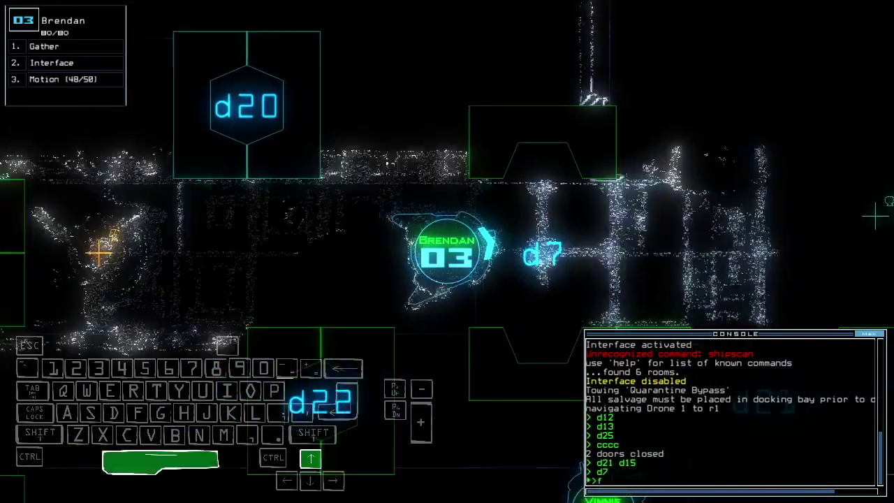
type(" r")
key("Return")
type("f r4")
key("Left")
key("Return")
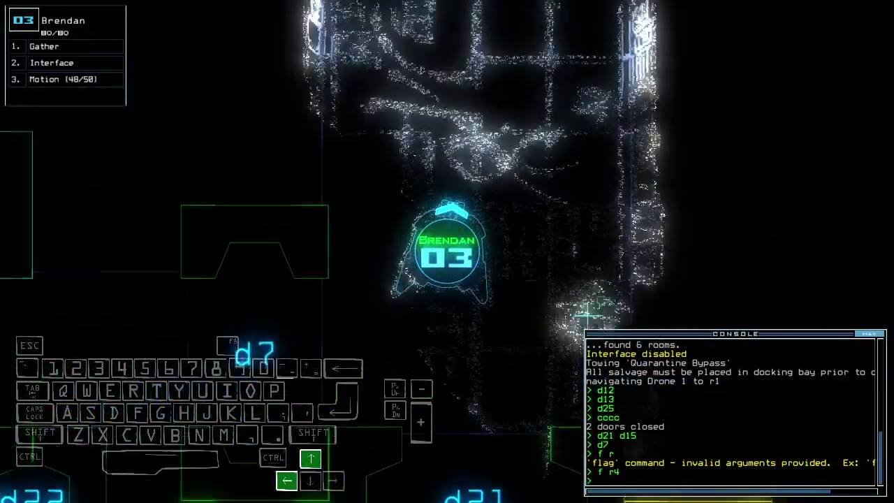
key("2")
key("Right")
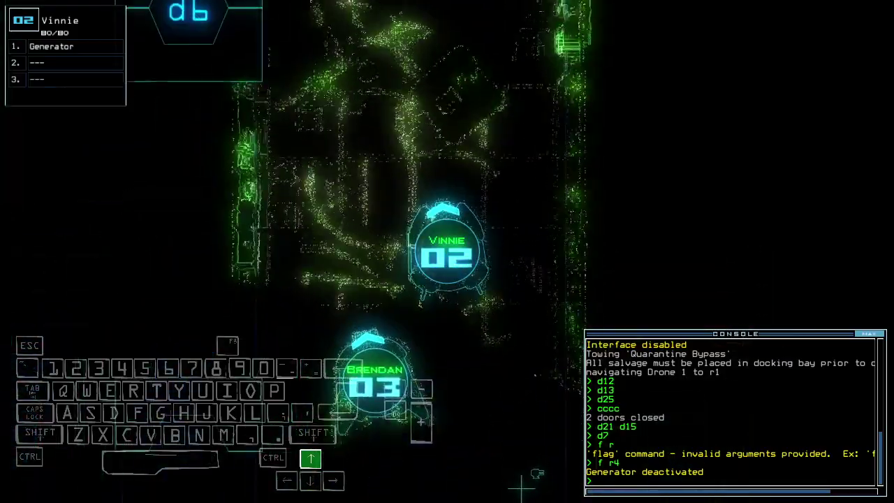
Have Vinnie power the generator, open door d14, and drive Brendan forward
key("Up")
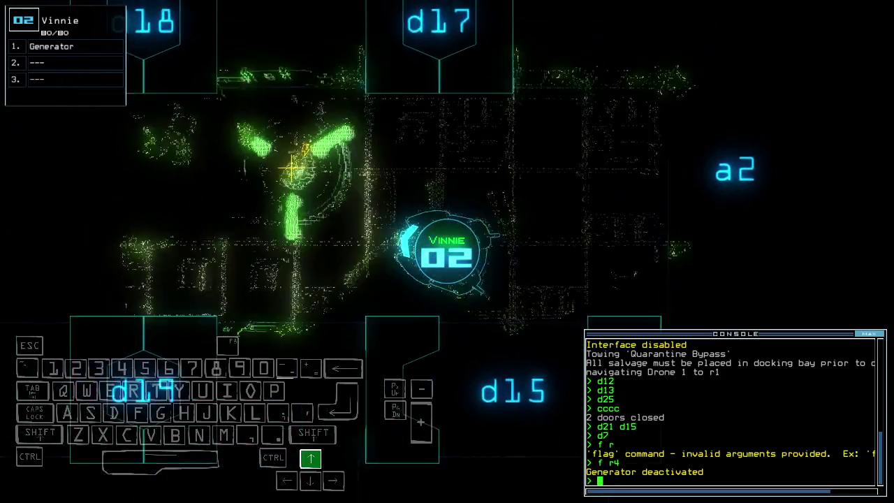
type("generator")
key("Return")
type("d14")
key("Return")
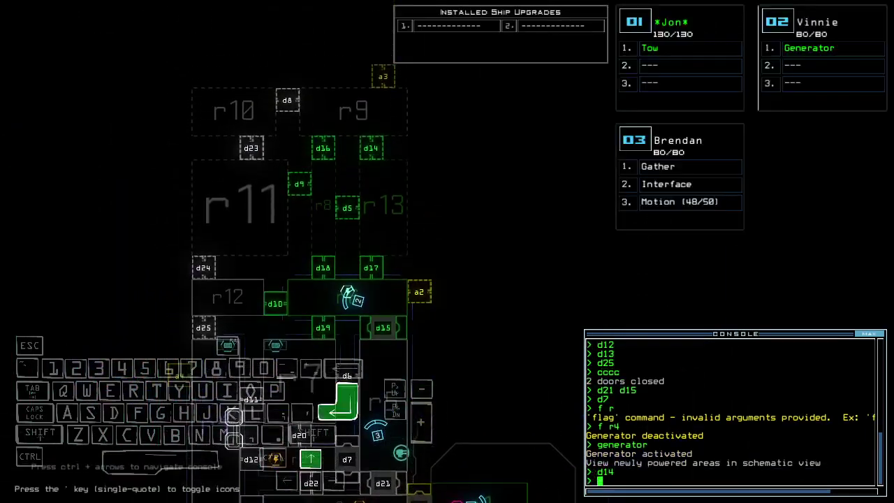
key("3")
key("Up")
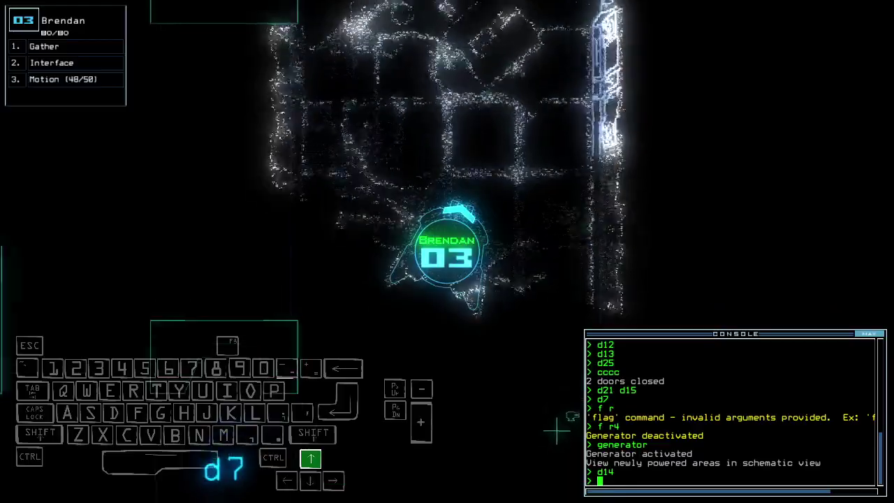
key("Left")
Back Vinnie up and flag room r5 on the ship map
key("space")
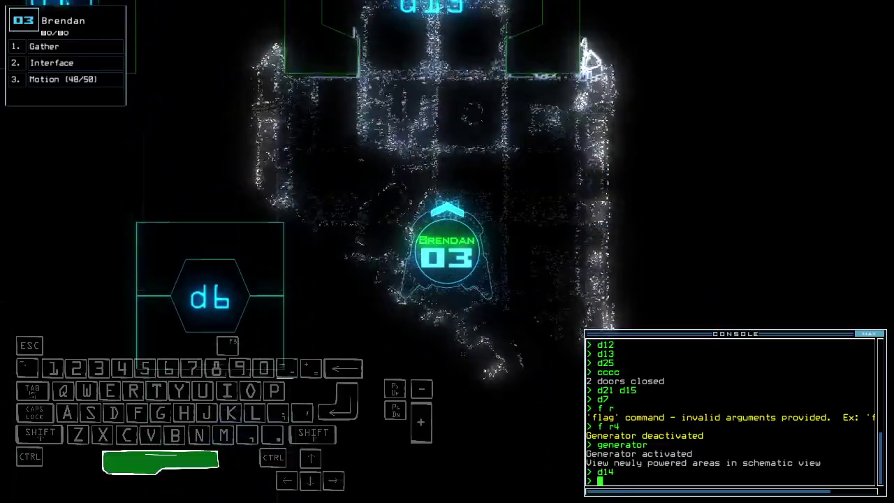
key("2")
key("Down")
key("Left")
key("space")
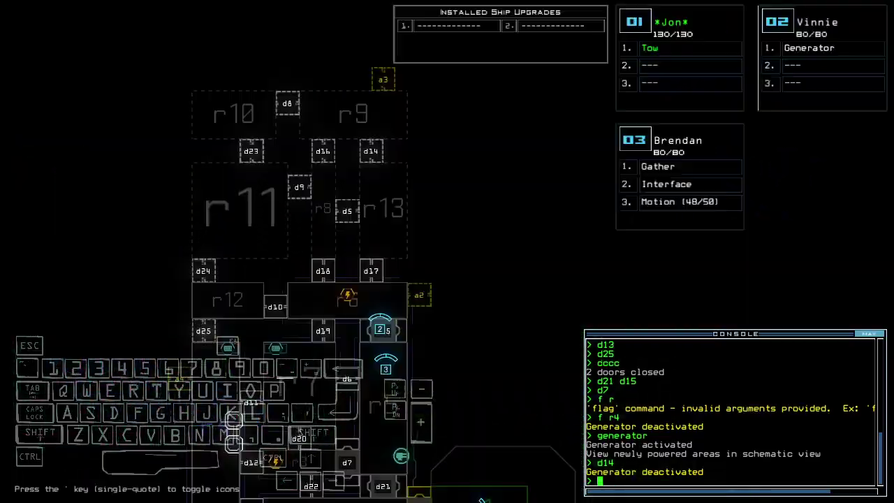
type("f r5")
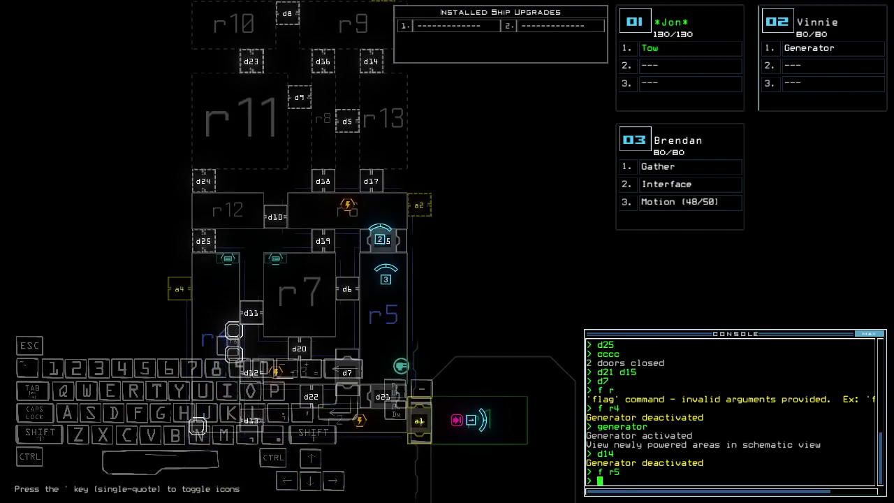
key("space")
Make Jon stop towing, then drive Brendan back down
key("Left")
key("space")
type("tow")
key("Return")
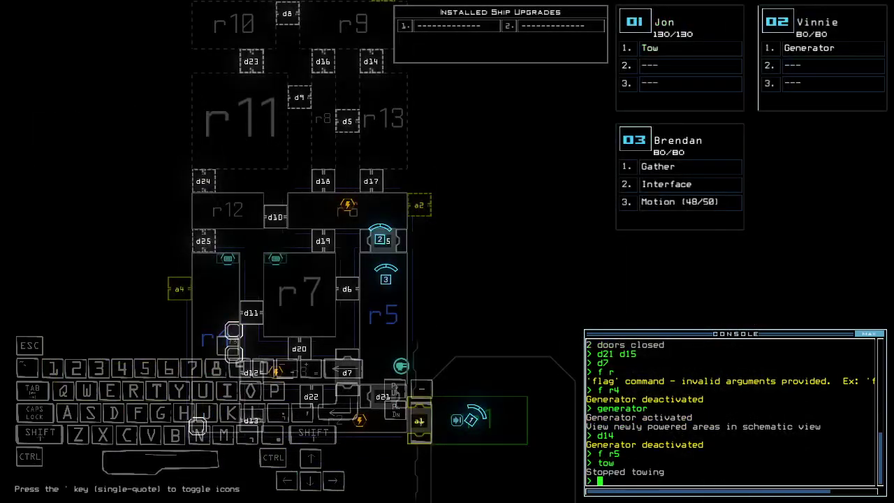
key("space")
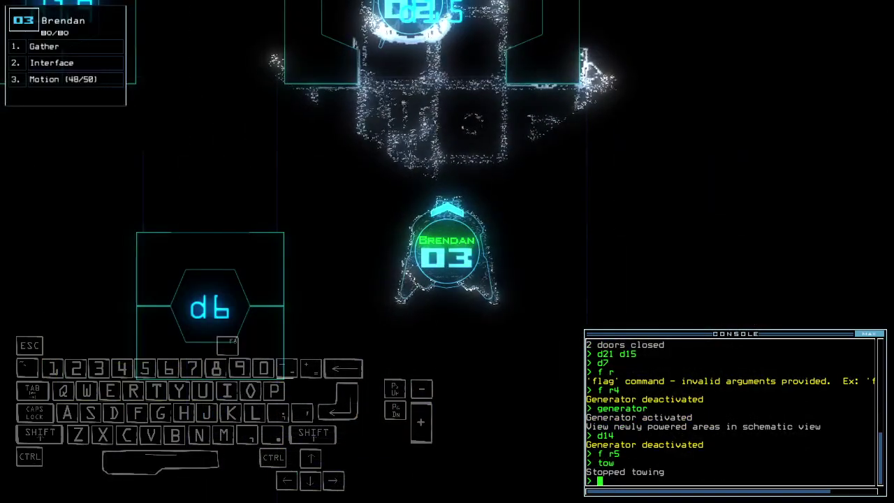
key("Down")
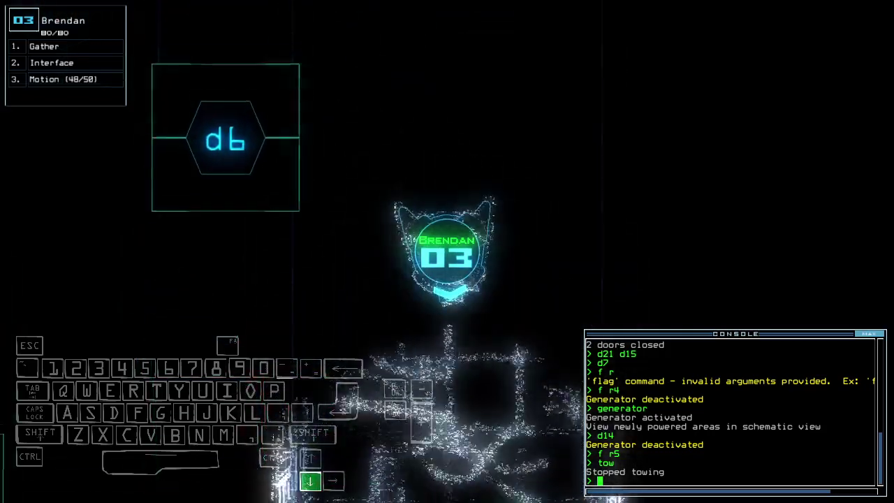
Navigate Brendan to Vinnie's room and restore generator power
key("2")
key("Up")
key("Left")
type("navigate 3")
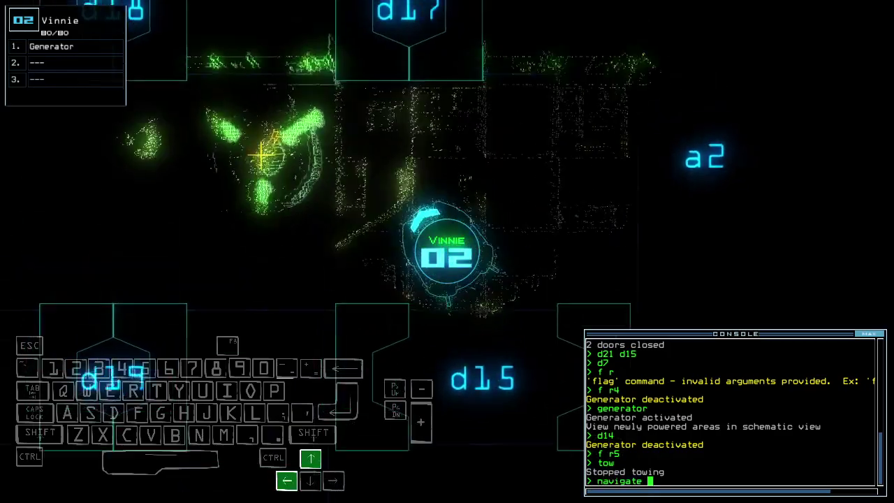
key("Return")
type("g")
key("Return")
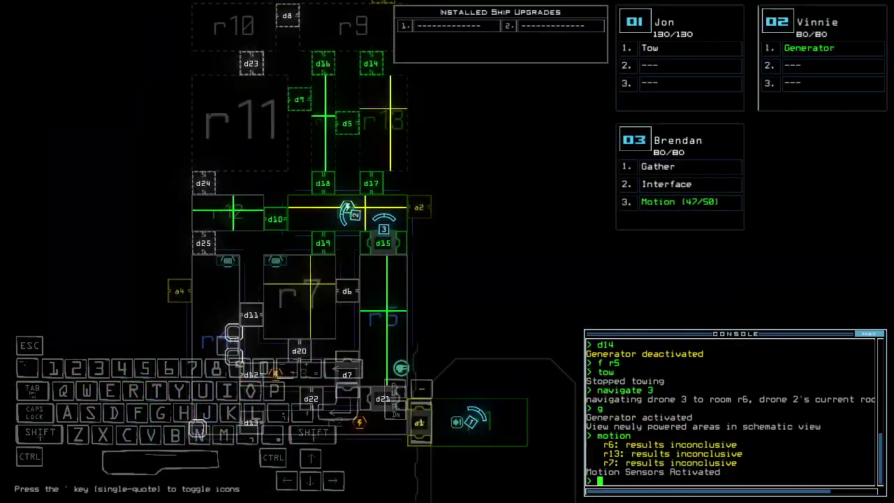
Open door d18, gather scrap with Brendan, and survey the ship, finding four rooms
key("3")
key("Up")
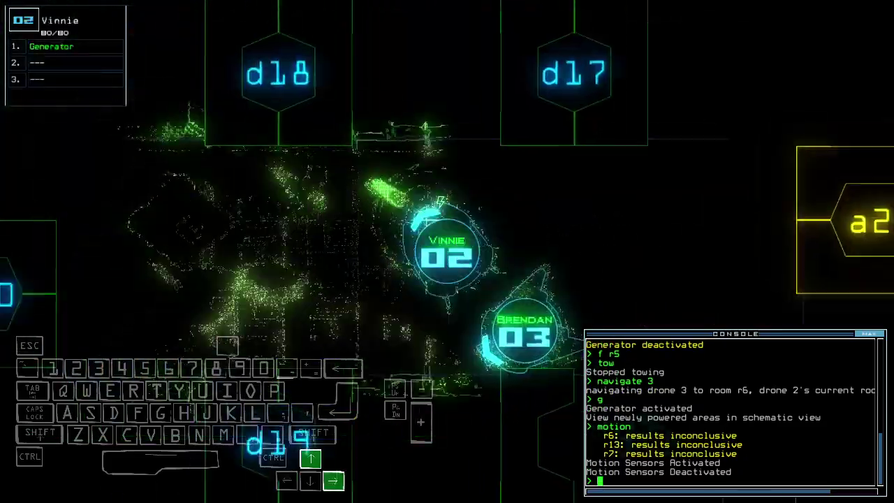
type("d18")
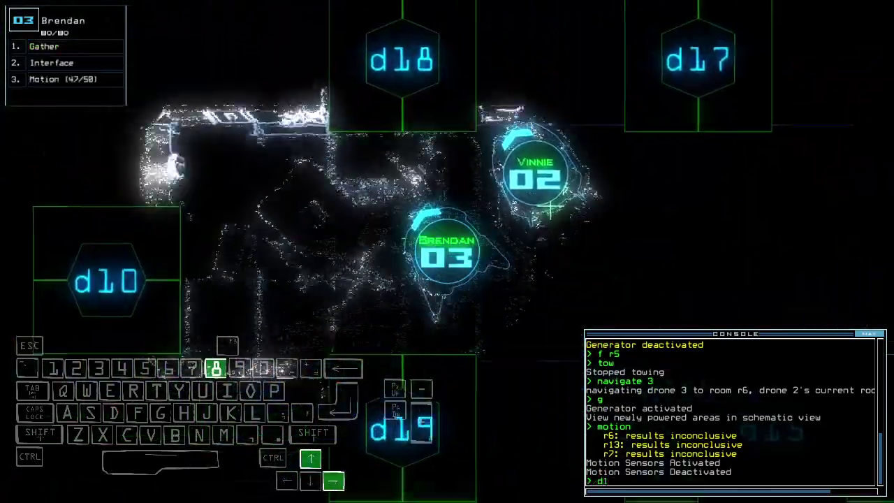
key("Return")
key("Right")
type("g")
key("Return")
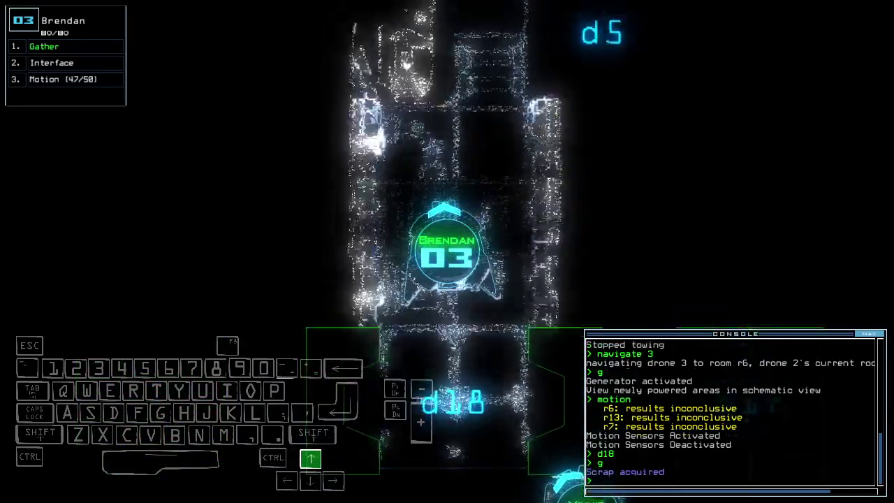
type("rv")
key("Return")
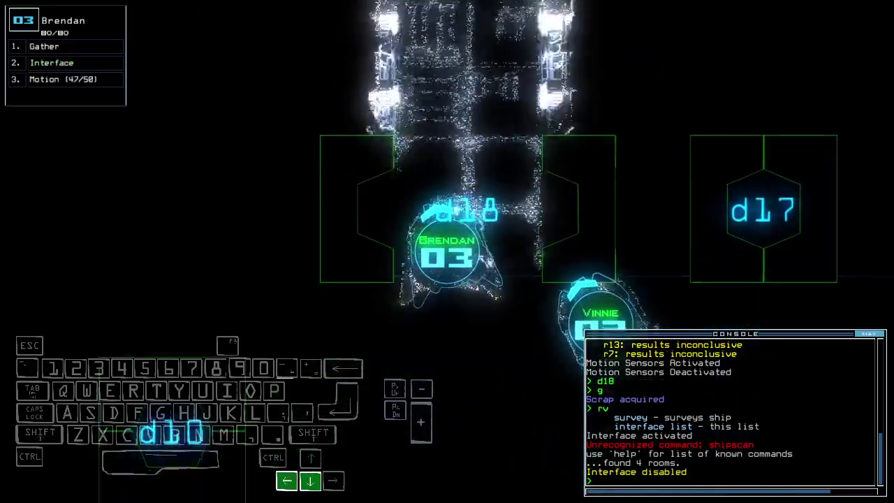
Drive Brendan through door d10 and gather the scrap in that room
key("Up")
type("cccc")
key("Return")
type("d10")
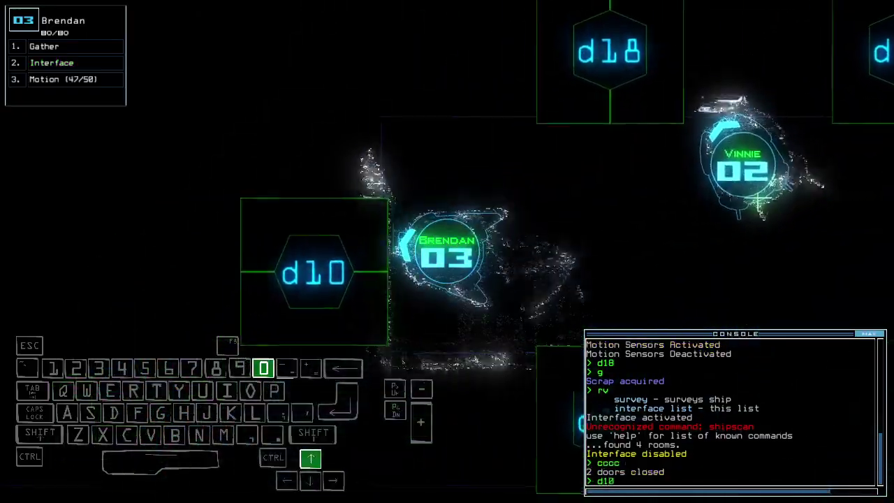
key("Return")
type("g")
key("Return")
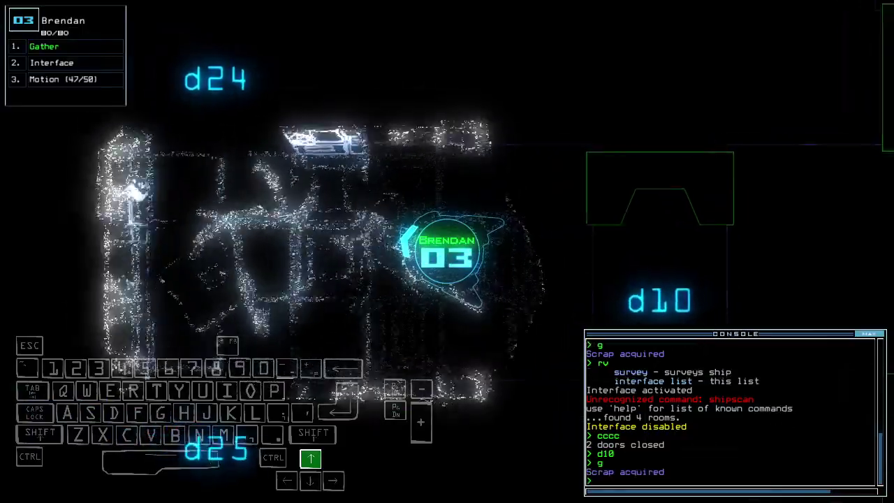
Move Brendan on through door d18, closing the nearby doors behind it
key("Right")
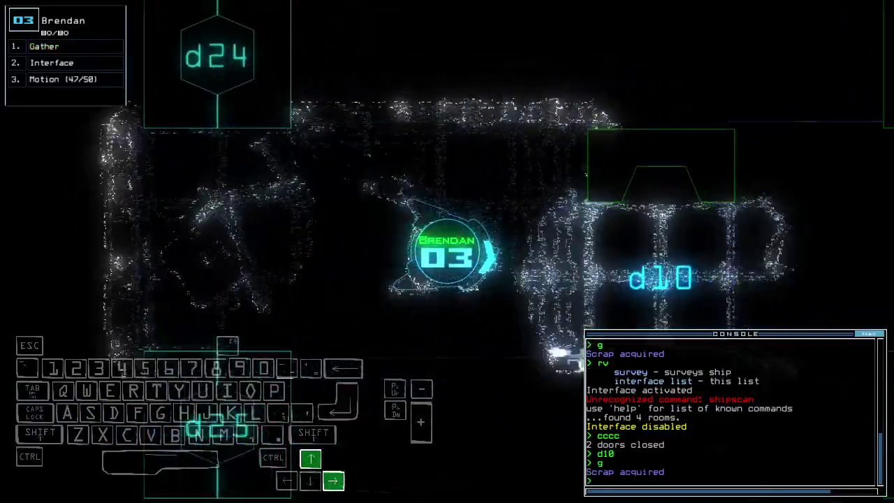
type("cccc")
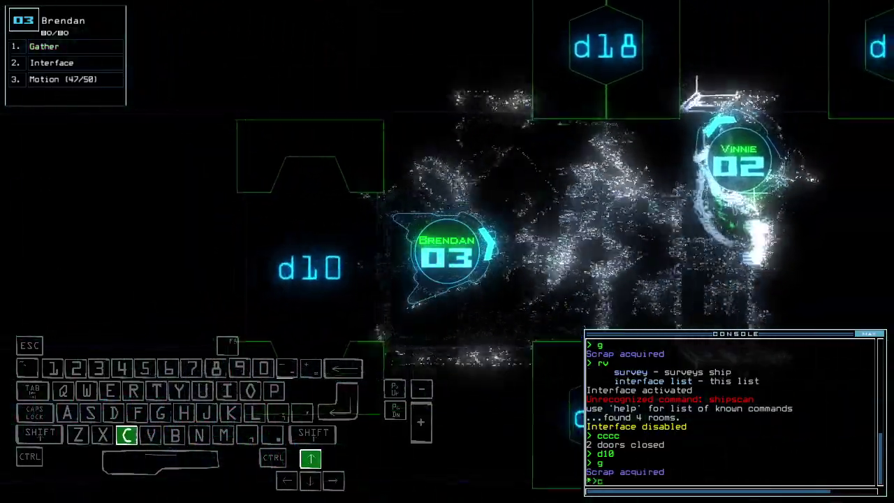
key("Return")
key("space")
type("d18")
key("Return")
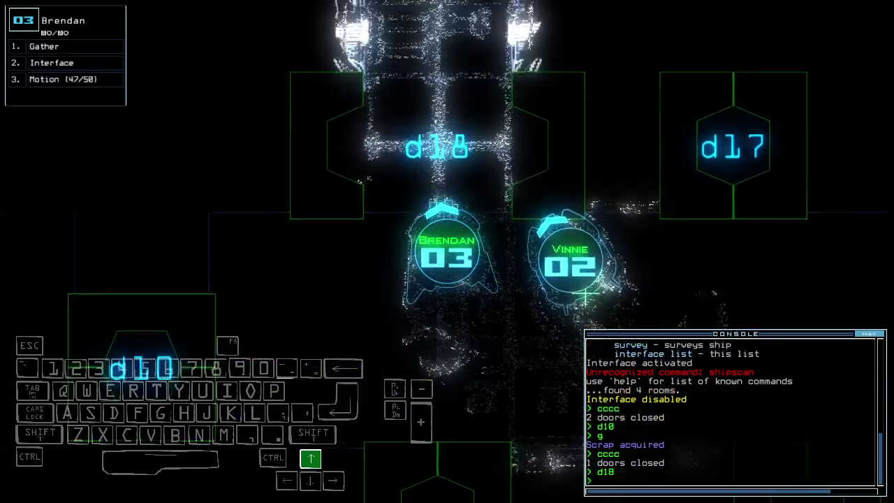
type("cccc")
key("Return")
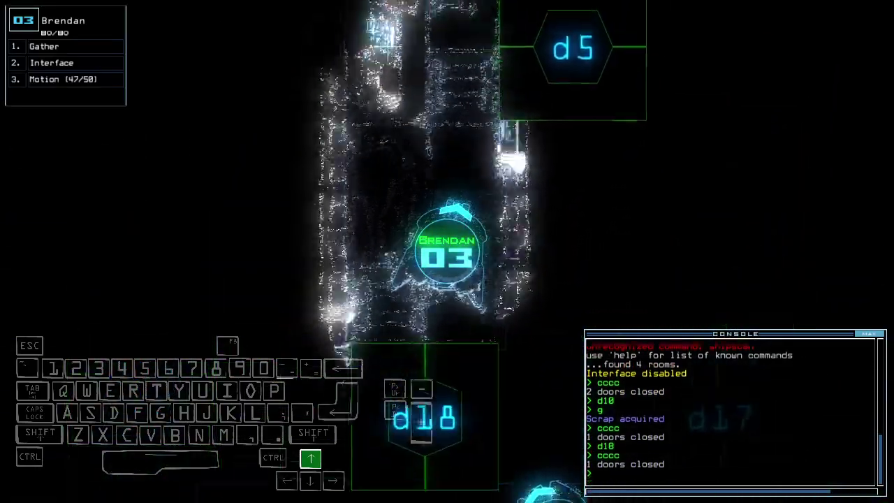
key("space")
type("d")
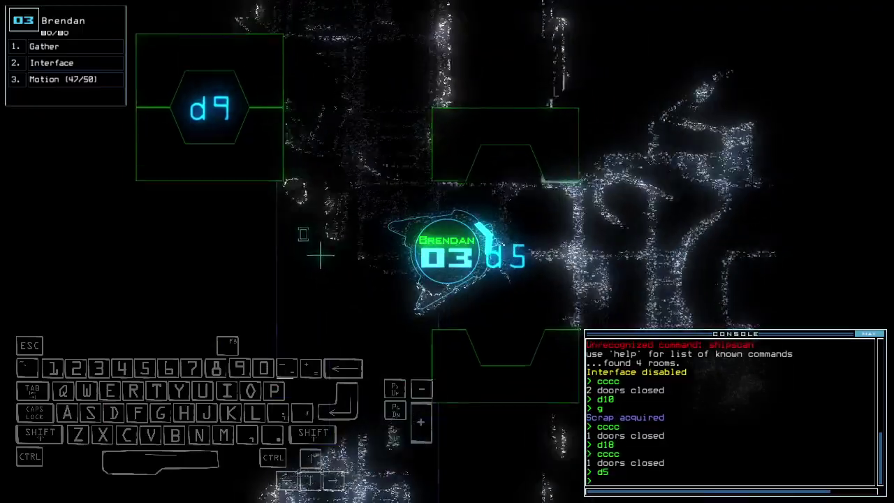
Steer Brendan past door d5 to Ethan and enter the 'swap' command
key("Up")
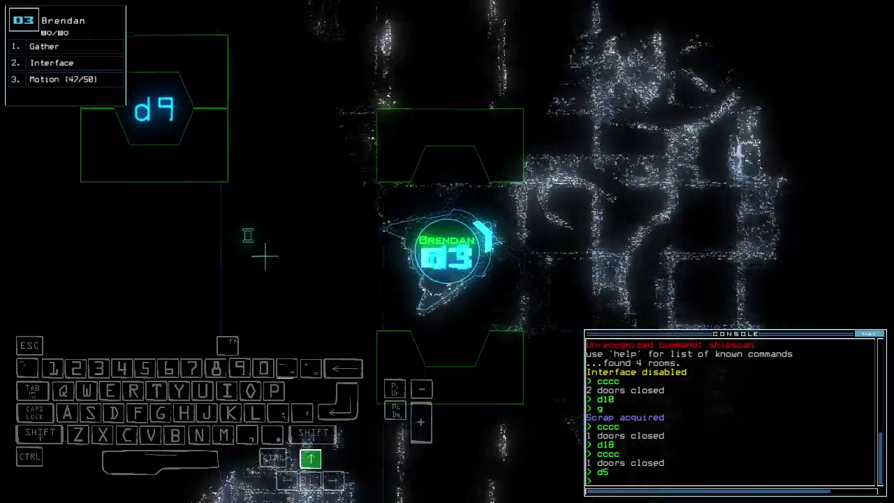
key("Right")
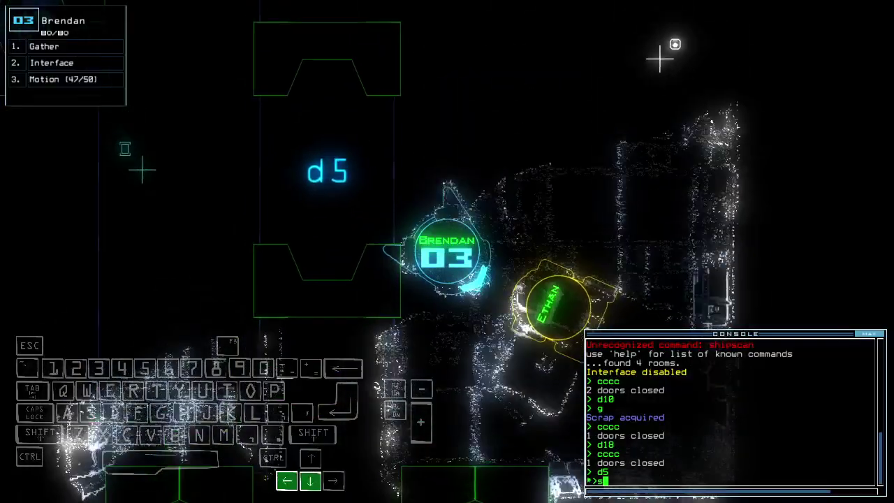
type("swap")
key("Return")
key("Escape")
key("Up")
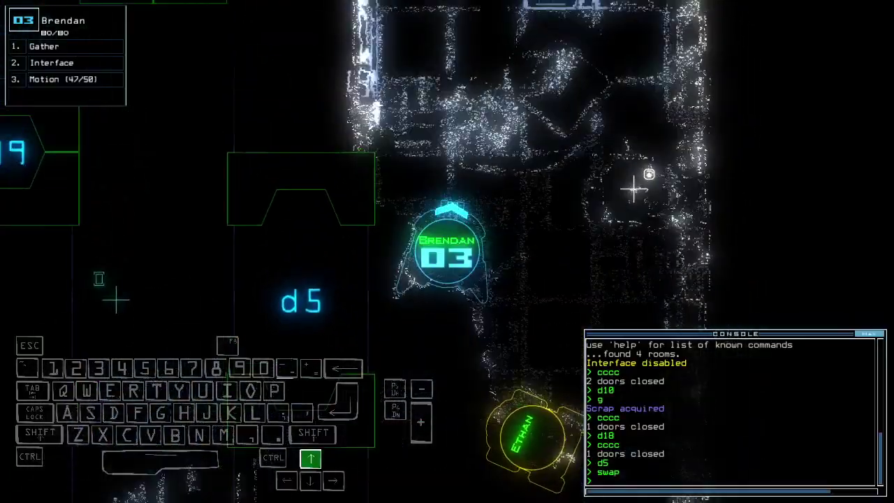
type("cc")
Close Brendan's doors, switch to Jon, and open the doors to r1 and d17
key("Return")
type("dd a2")
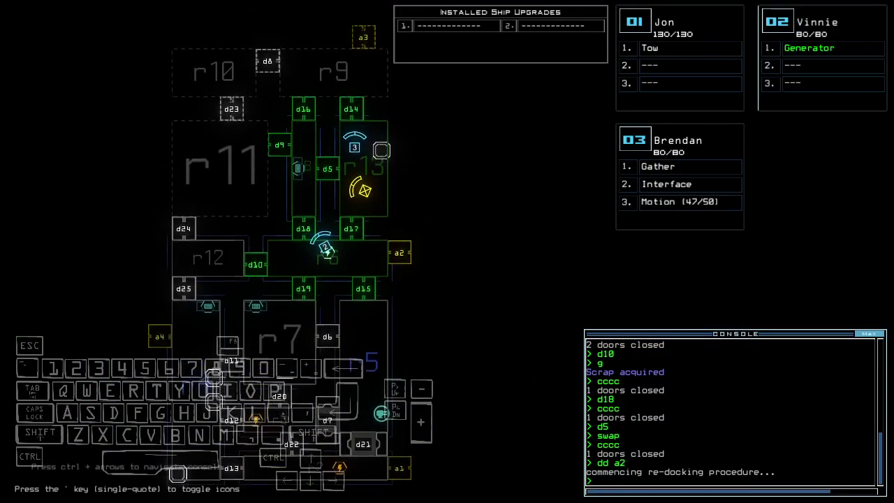
type("swap mo st")
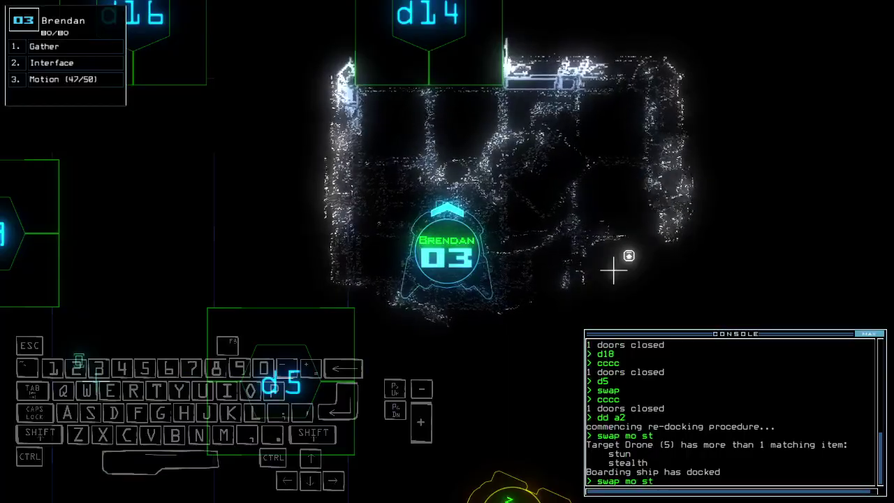
type("1")
key("Up")
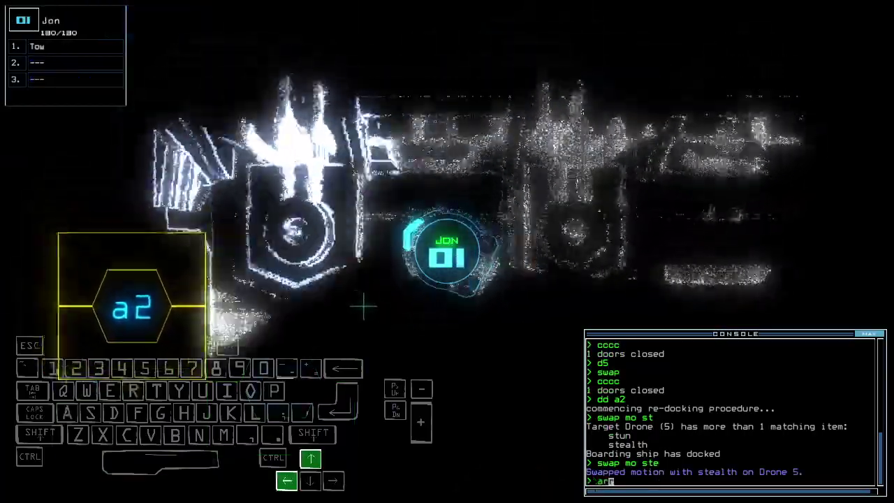
type("arr")
key("Return")
type("d17")
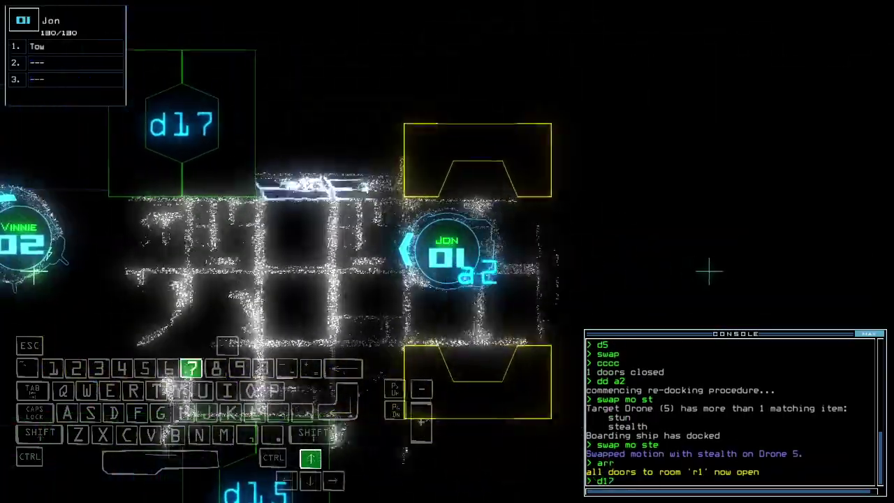
key("Return")
type("swap st")
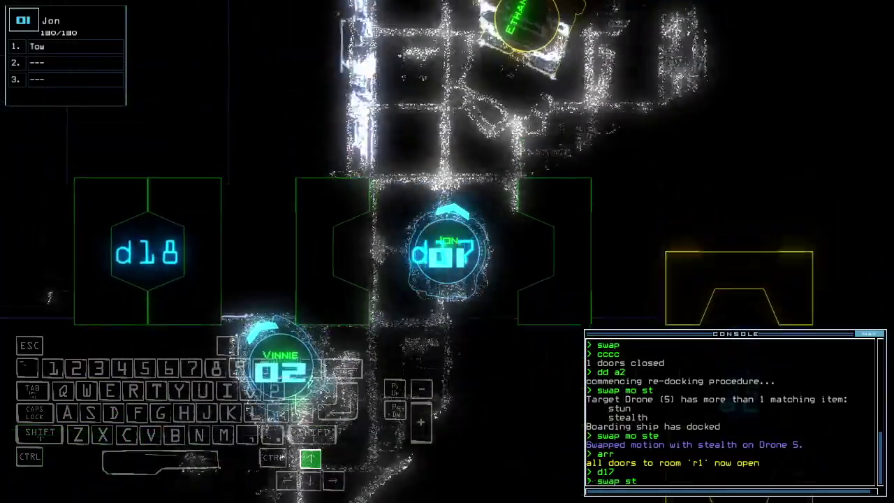
Give Jon the stun module and have it tow Ethan back toward r1
key("Return")
key("Right")
type("tow")
key("Return")
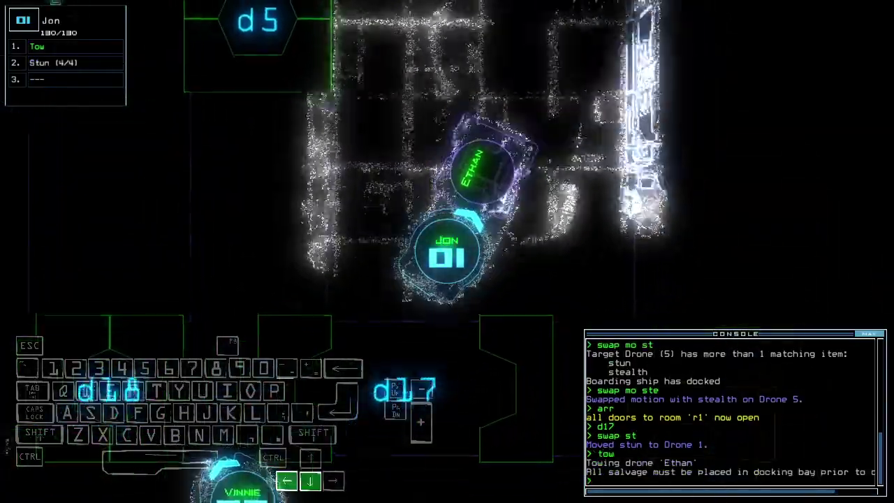
type("back")
key("Return")
key("3")
key("Tab")
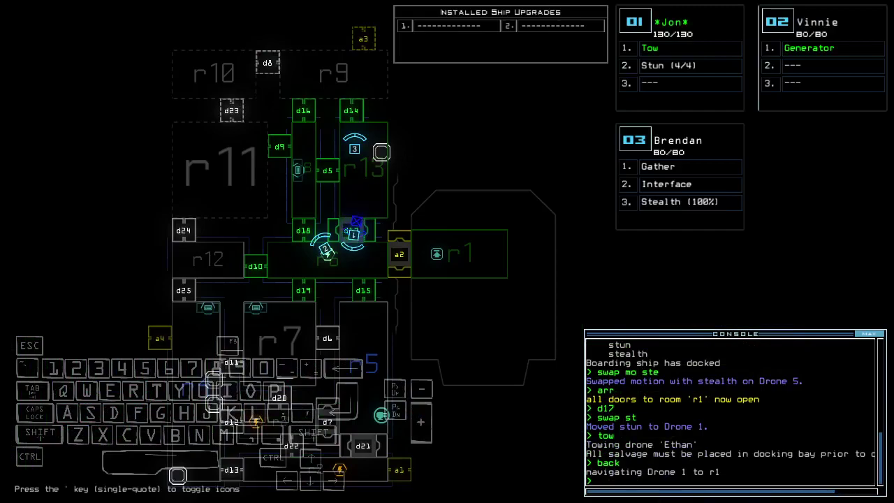
Cloak Brendan, pass through d14, and gather 1 P-Fuel and 1 J-Fuel
key("Tab")
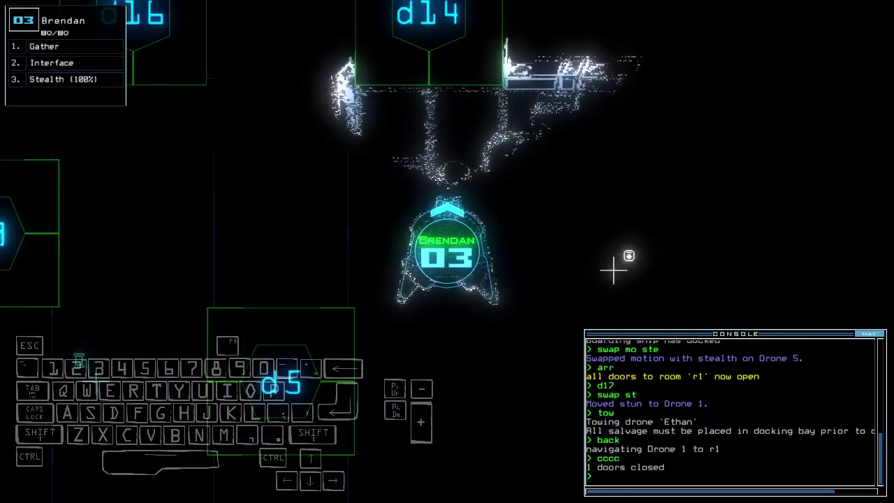
type("14")
key("Up")
key("Return")
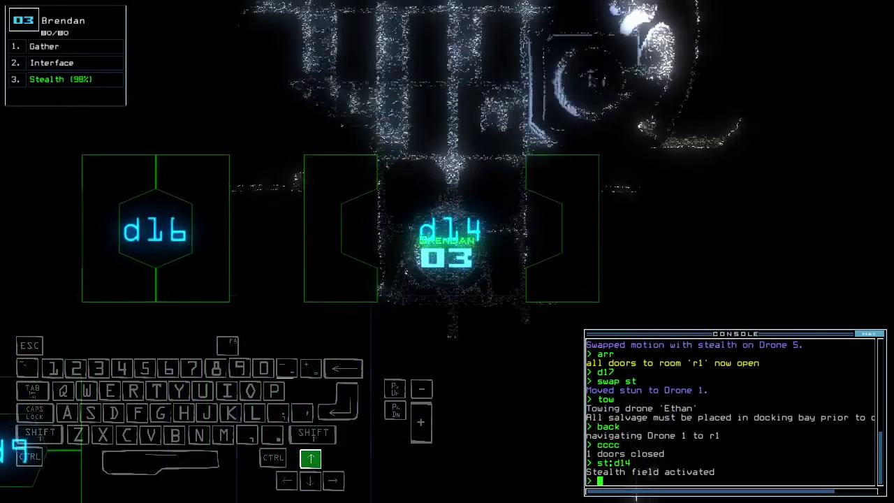
key("Left")
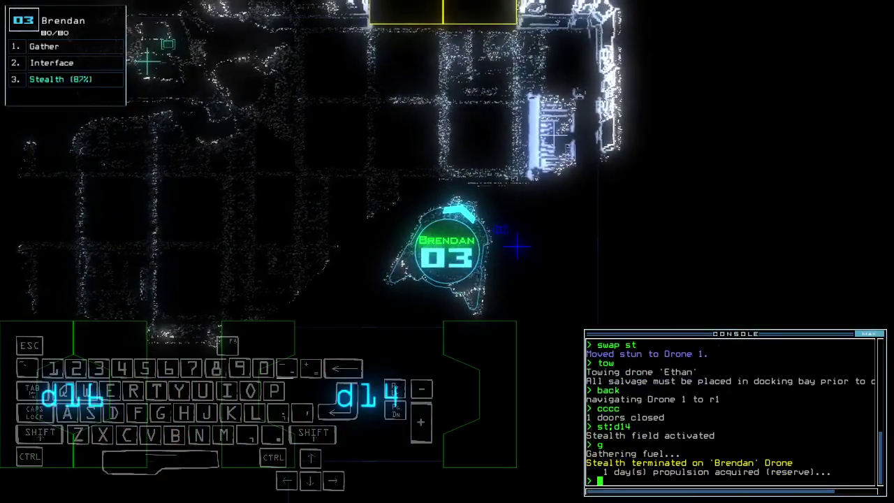
key("Down")
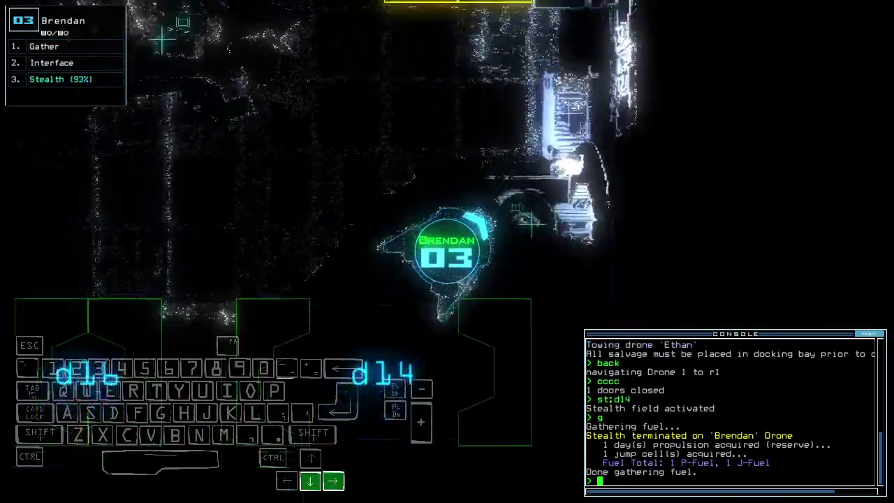
type("cccc")
Close the doors around Brendan and open door d5
key("Return")
key("Left")
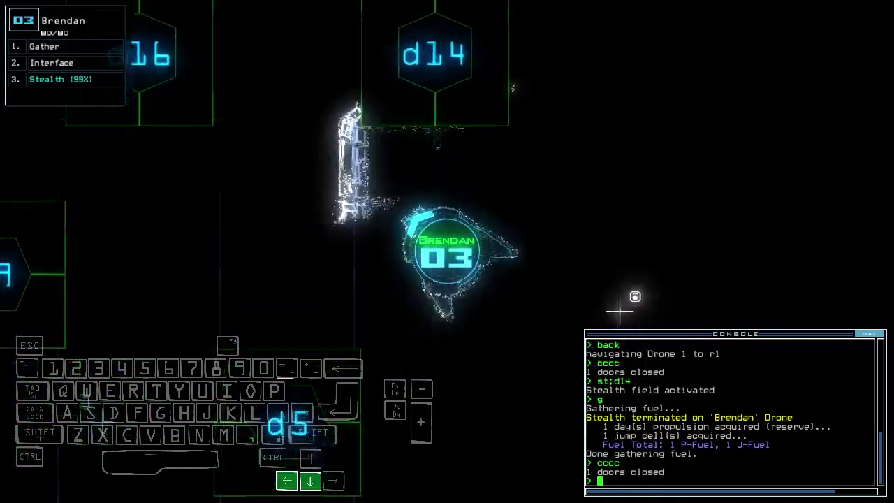
type("5")
key("Return")
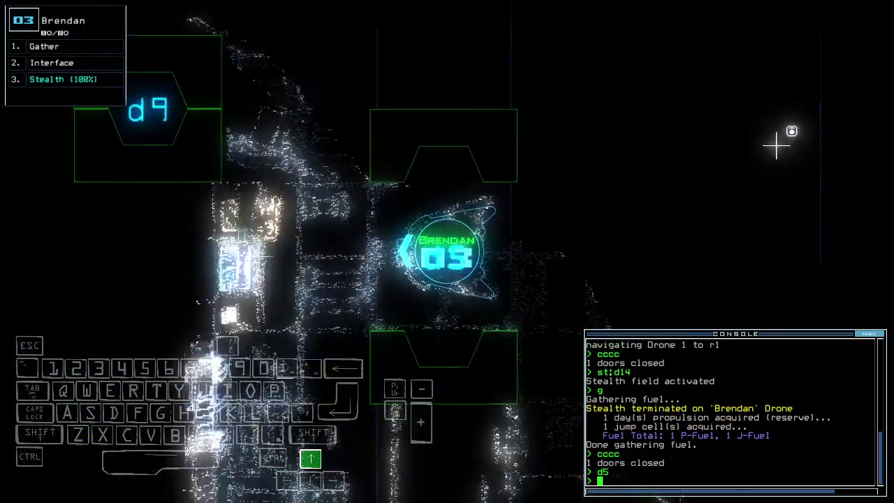
key("Tab")
key("Tab")
key("s")
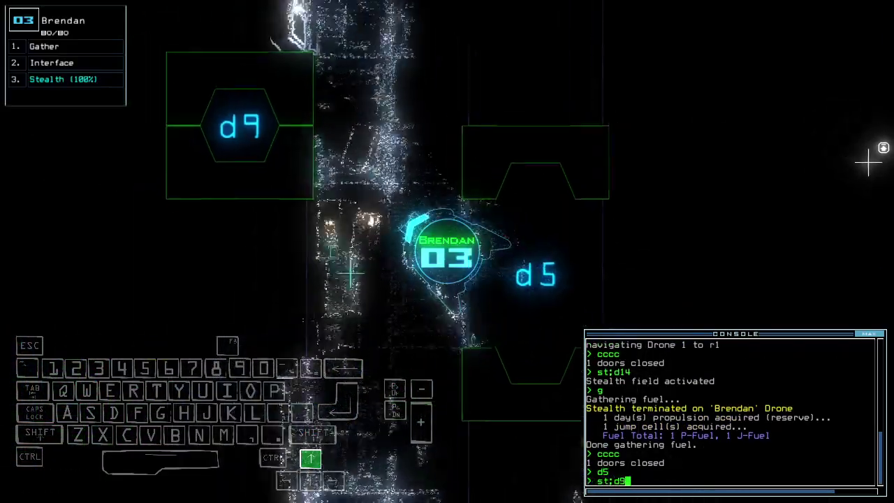
Cloak Brendan and steer it across the room beyond d5
key("Return")
key("Right")
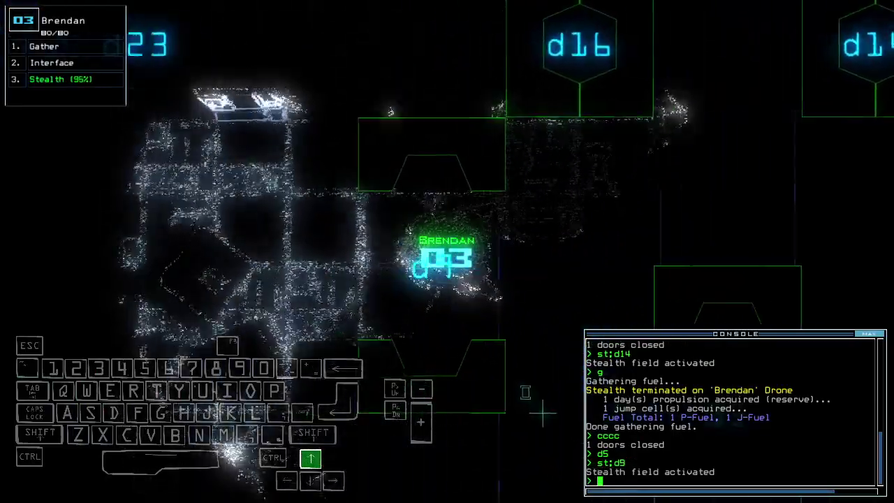
key("Right")
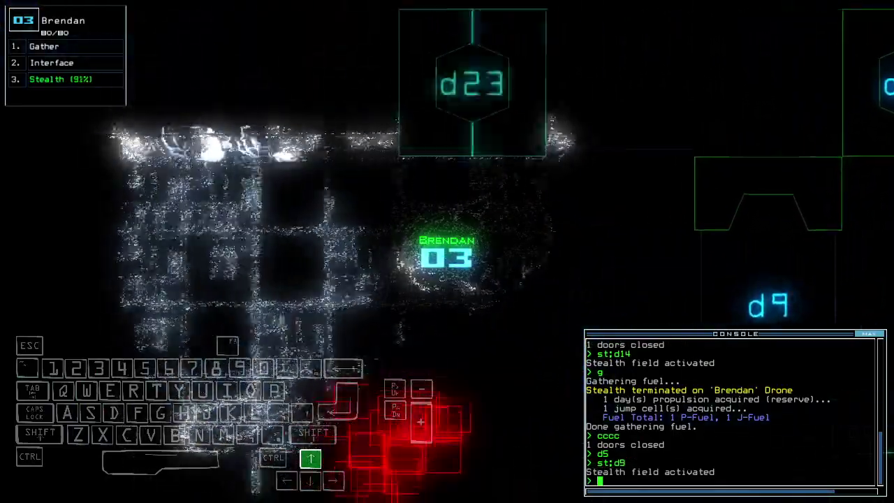
key("Left")
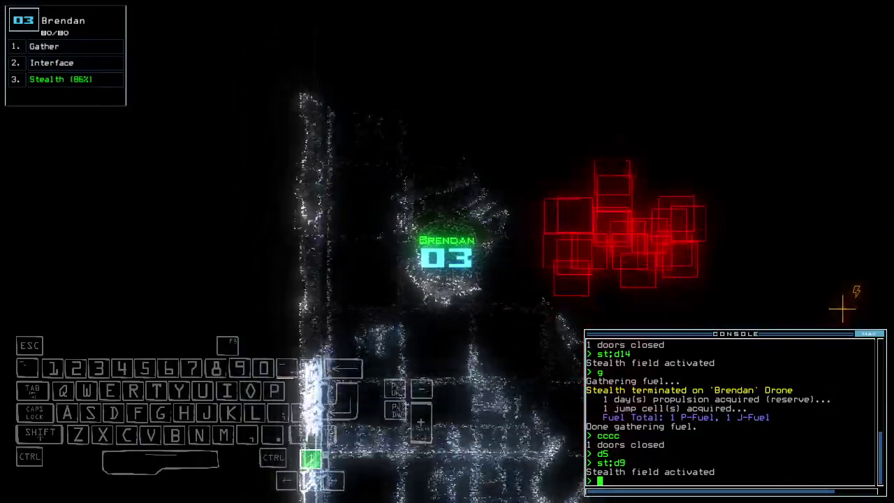
key("Tab")
key("space")
Drive Brendan up through door d9 and collect the scrap
key("Up")
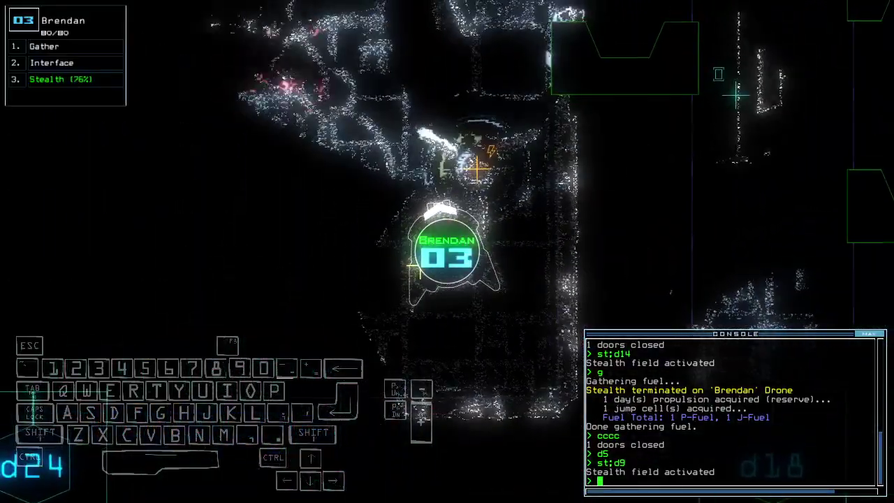
key("Up")
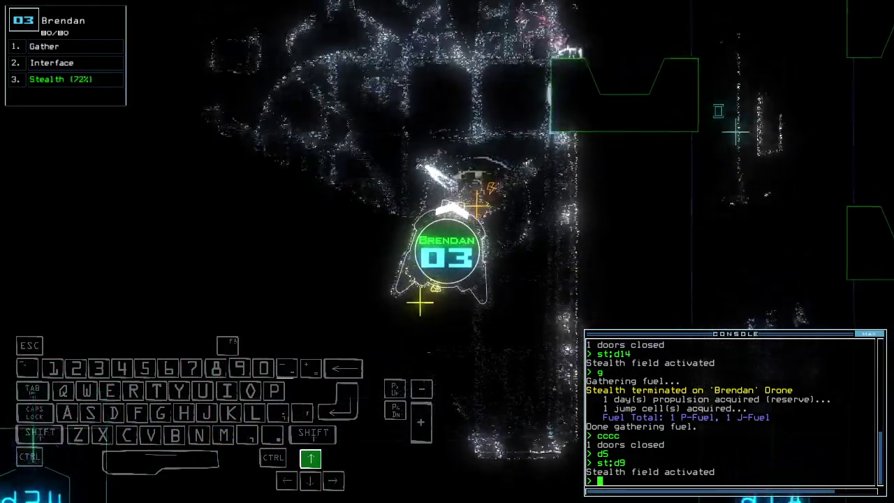
key("Down")
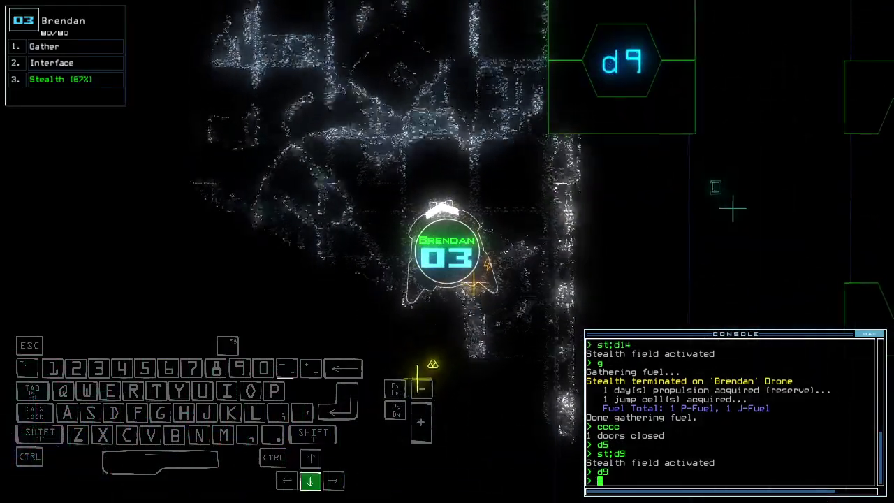
type("g")
key("Return")
key("space")
type("f r1")
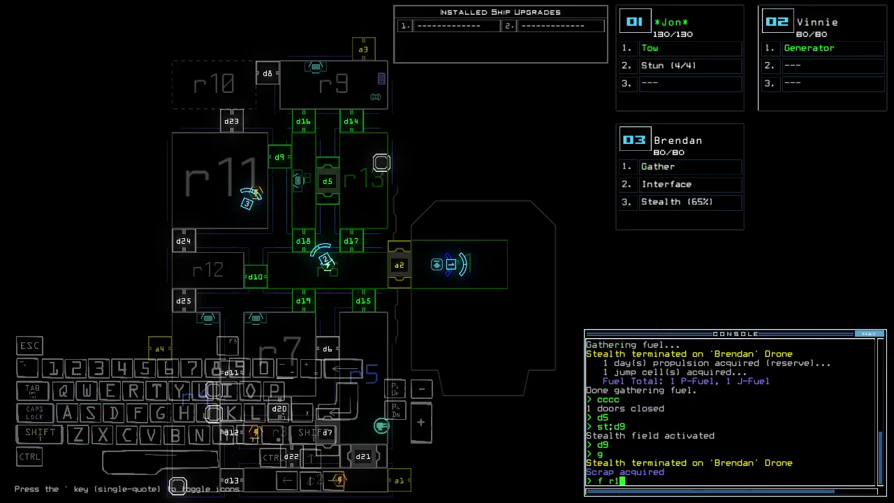
Drive Brendan forward and left toward room r13
key("space")
key("Up")
key("Left")
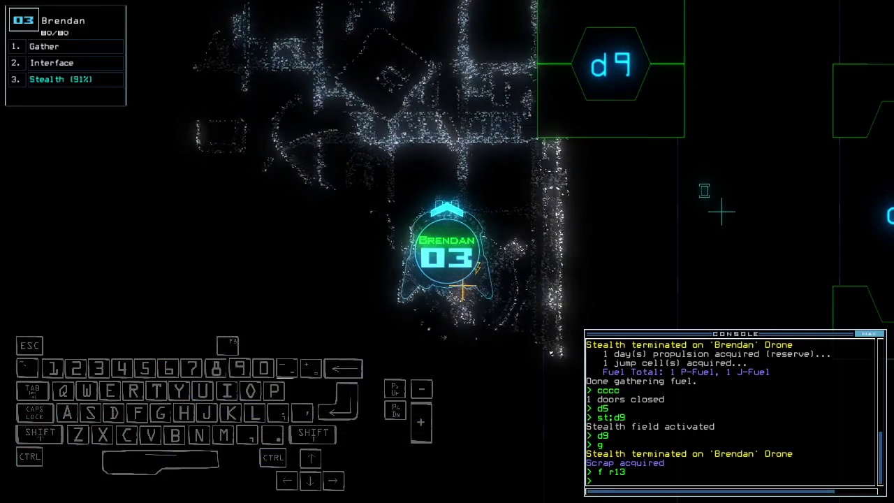
key("Left")
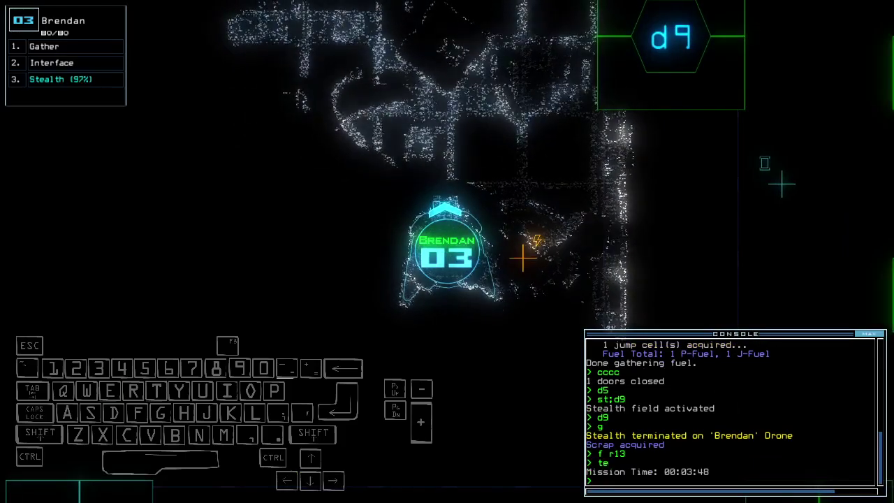
key("Tab")
key("Tab")
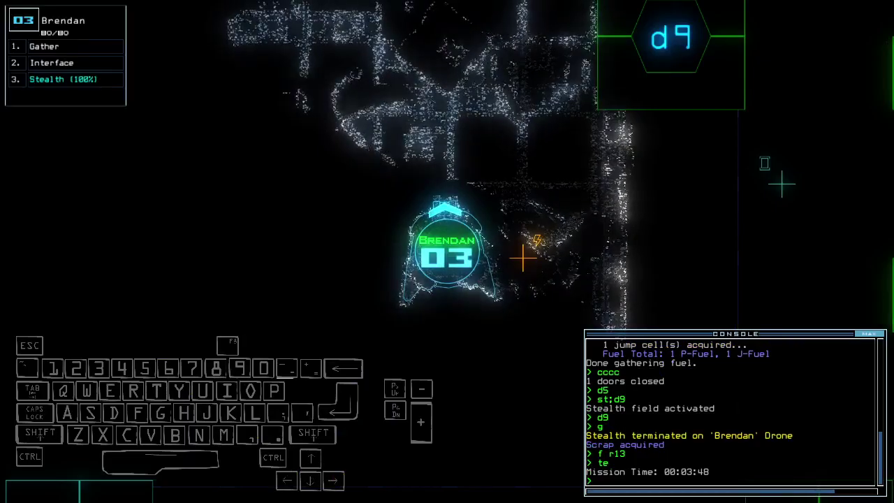
type("2stealth 3")
Switch between Brendan and Vinnie and restart Vinnie's generator
key("Return")
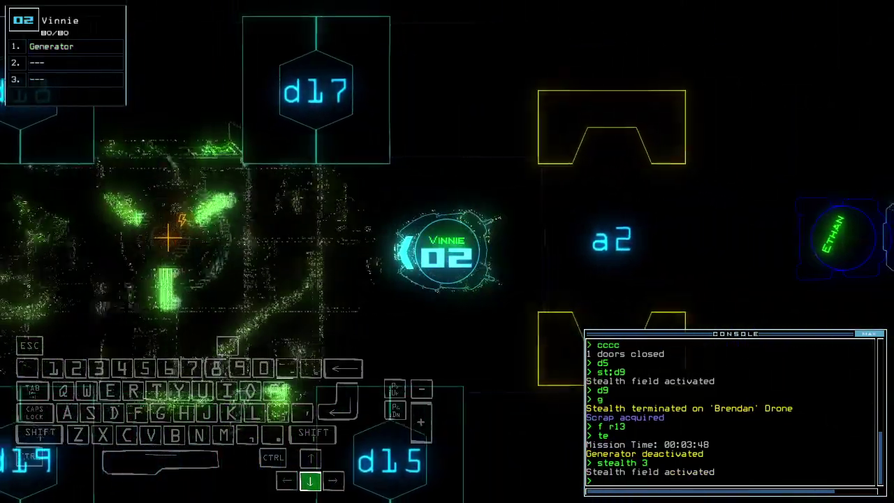
key("3")
type("te")
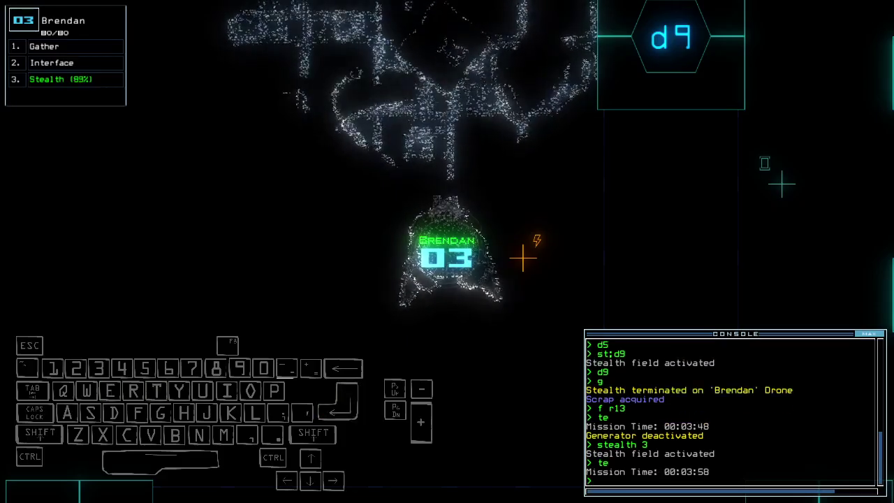
key("2")
key("Up")
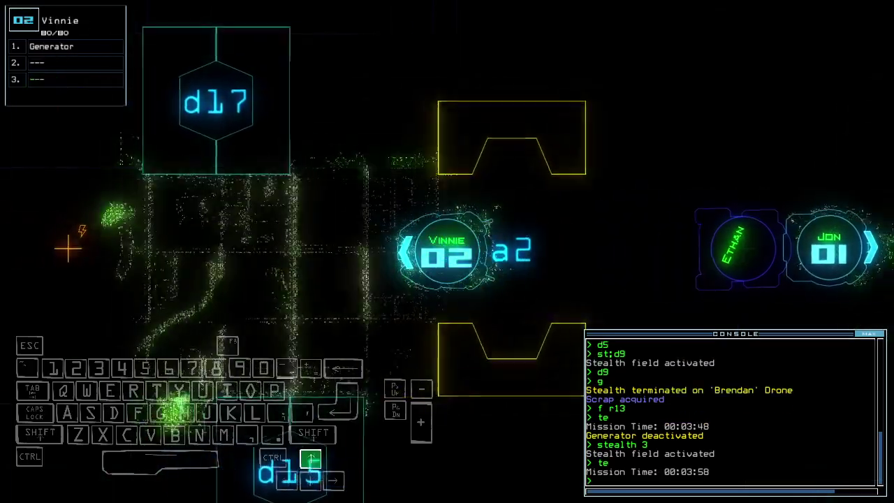
type("generator")
key("Return")
key("3")
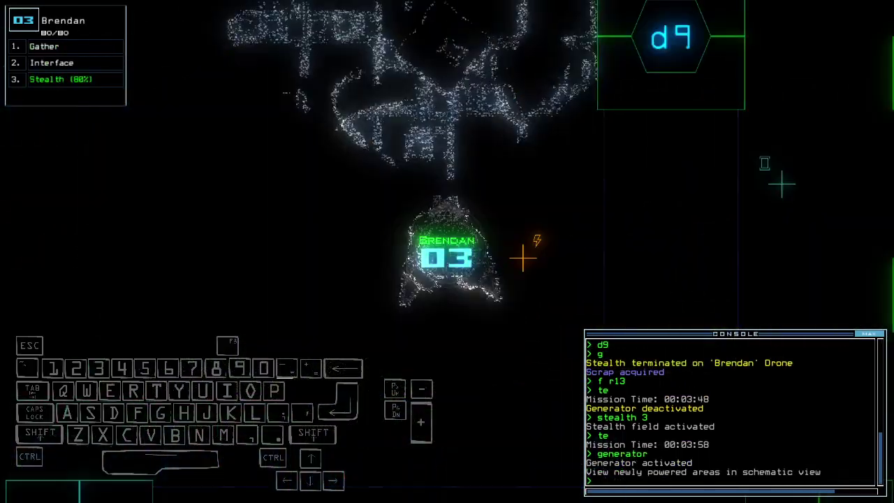
type("st")
Turn off Brendan's stealth field and open door d9
key("Return")
key("Tab")
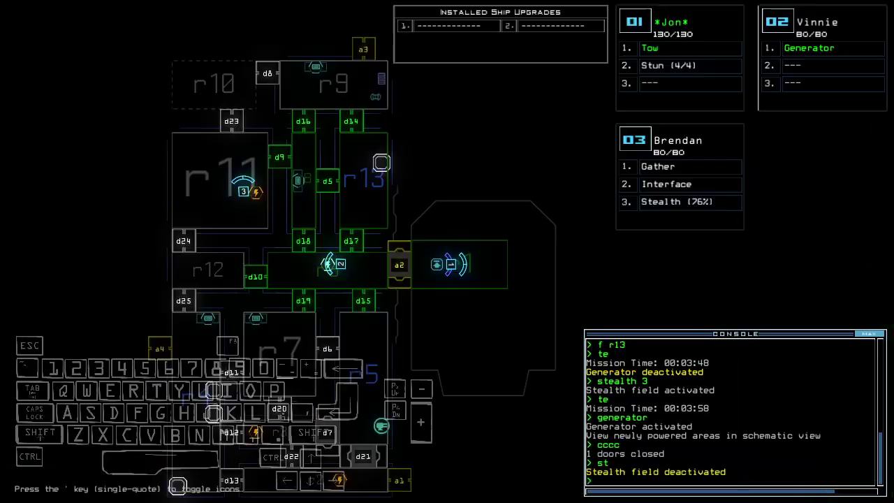
key("Tab")
type("d9")
key("Return")
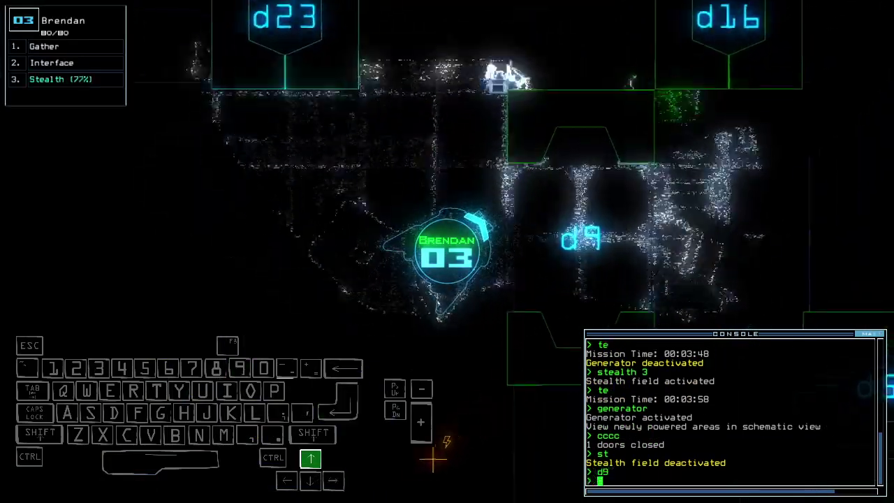
key("Tab")
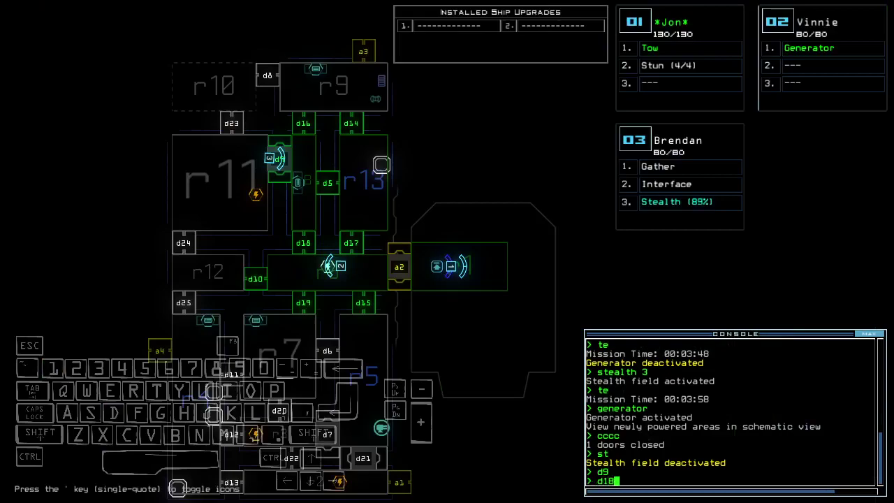
Drive Vinnie up through door d18
key("2")
key("Up")
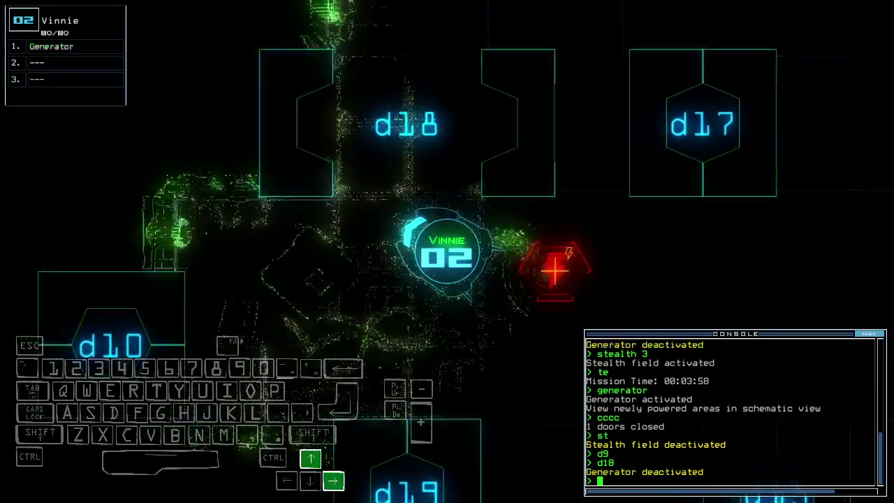
key("Up")
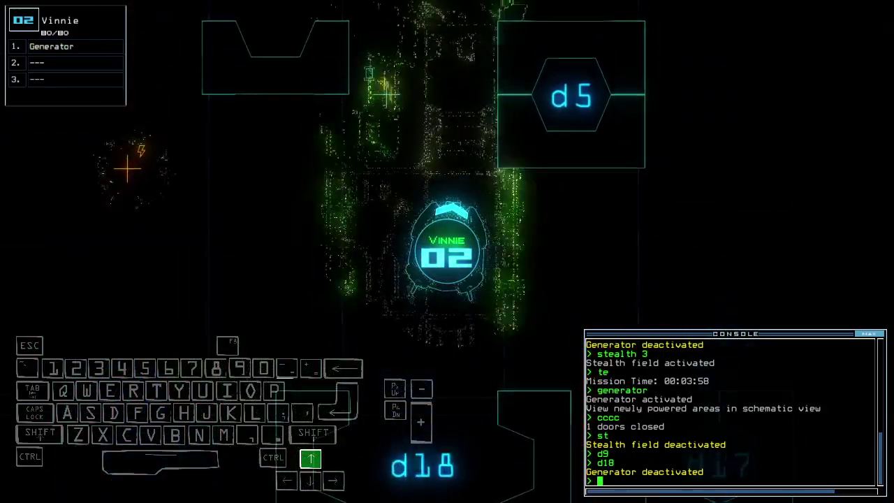
key("Left")
key("Tab")
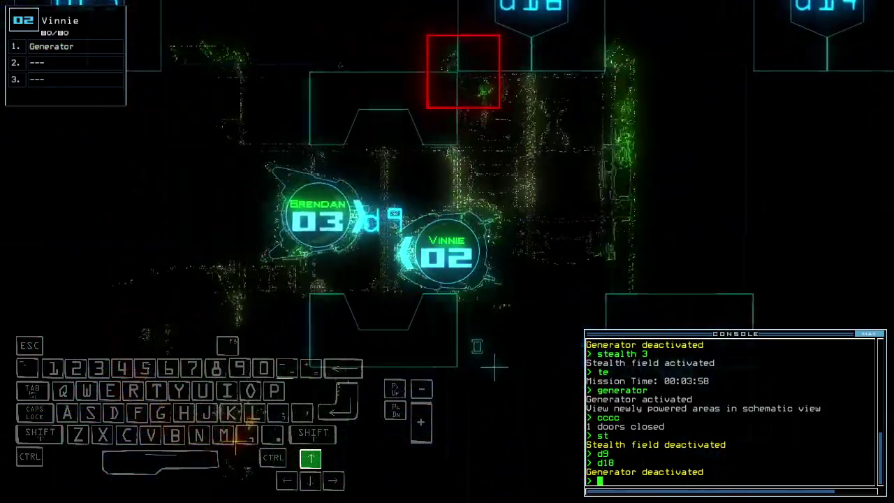
Move Brendan forward, then bring Vinnie into room r11 and reactivate its generator
key("3")
key("2")
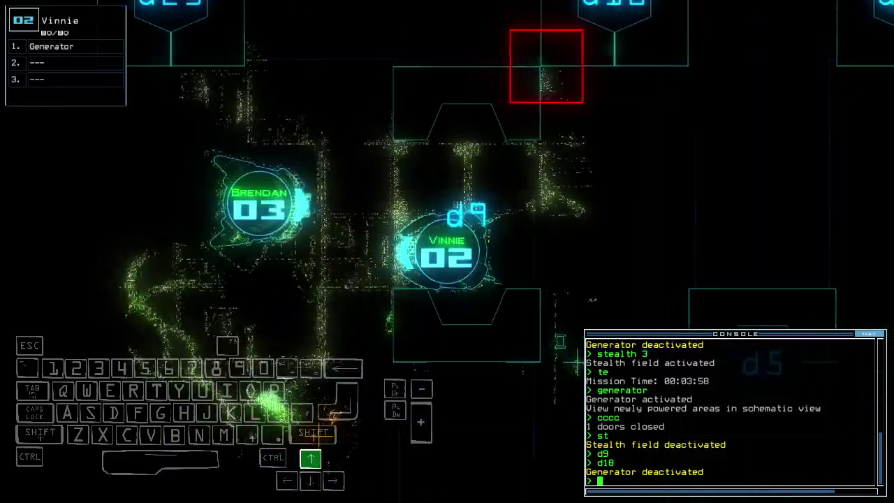
key("Up")
key("Left")
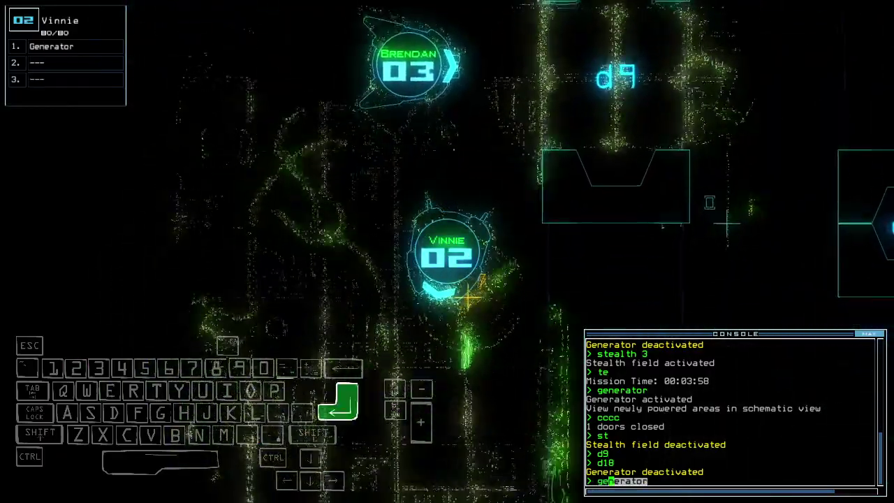
type("generator")
key("Return")
Close the nearest door, cloak Brendan, and drive it through d23 into room r10
key("Tab")
key("Tab")
key("3")
key("Up")
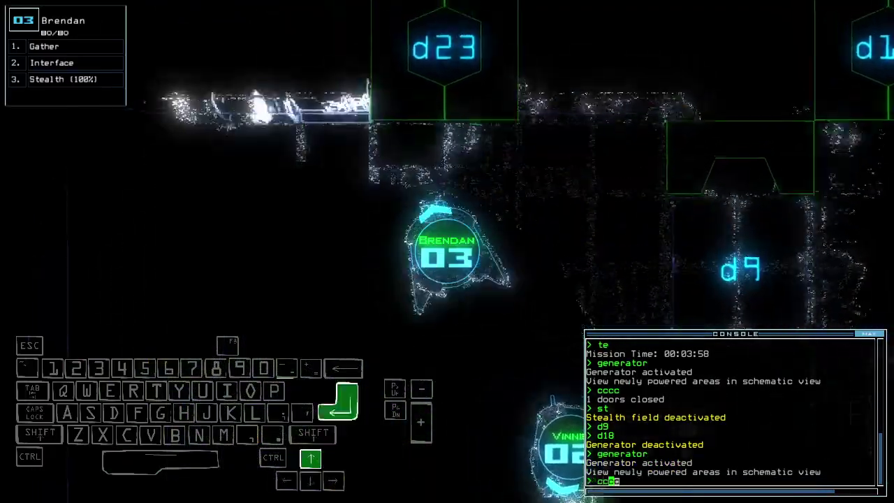
type("cccc")
key("Return")
type("3")
key("Return")
key("Up")
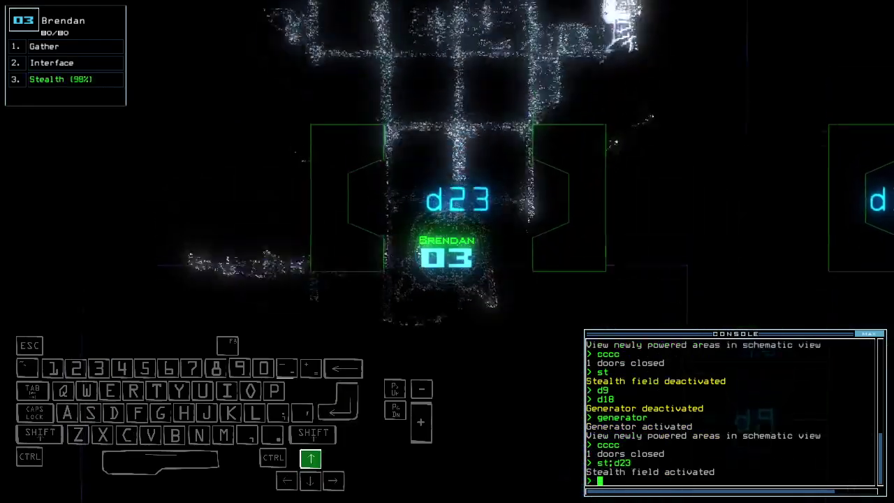
key("Left")
key("Left")
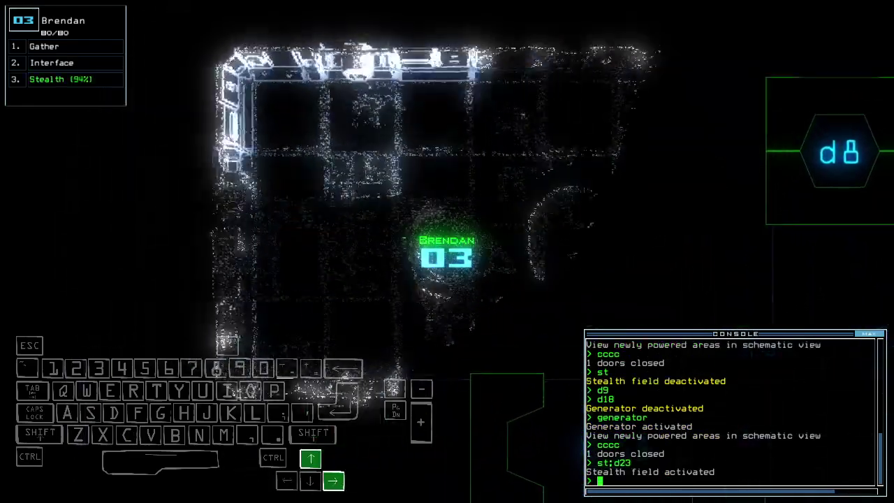
key("Right")
Look over the ship schematic map around Brendan's area
key("Tab")
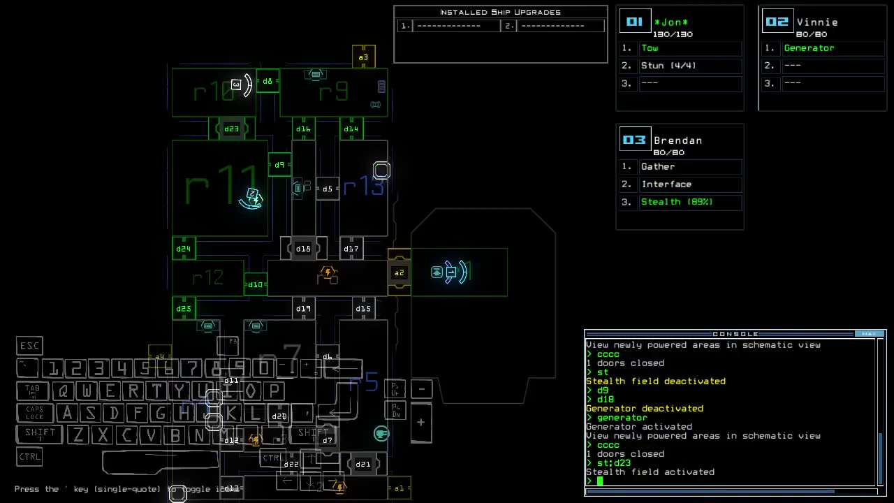
key("Down")
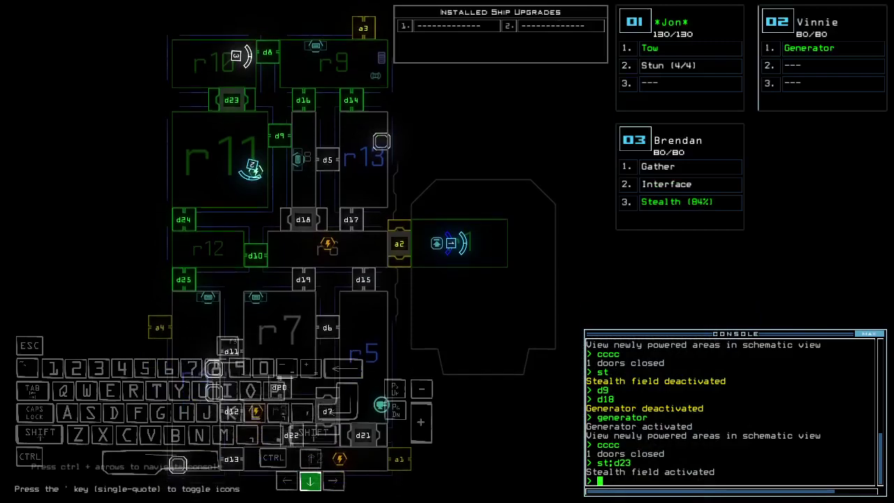
key("Up")
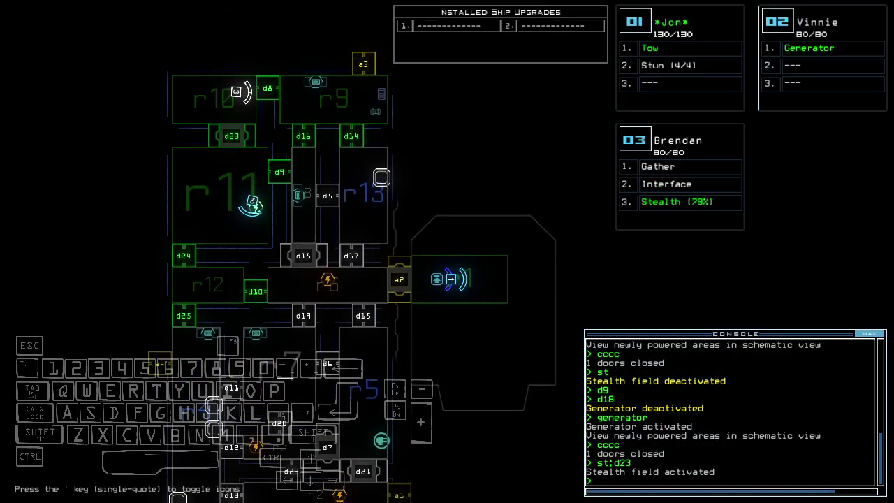
key("Tab")
Drive Brendan back past d23, close the door behind it, and drop stealth
key("Up")
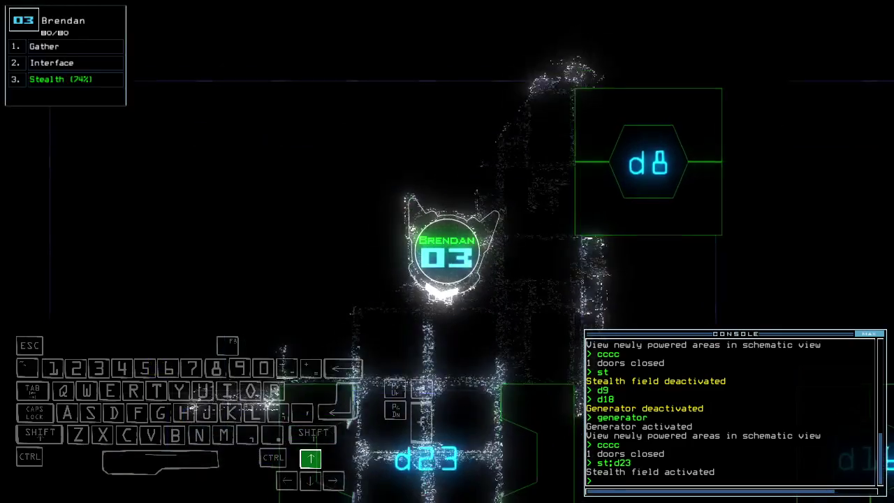
key("Right")
type("cccc")
key("Return")
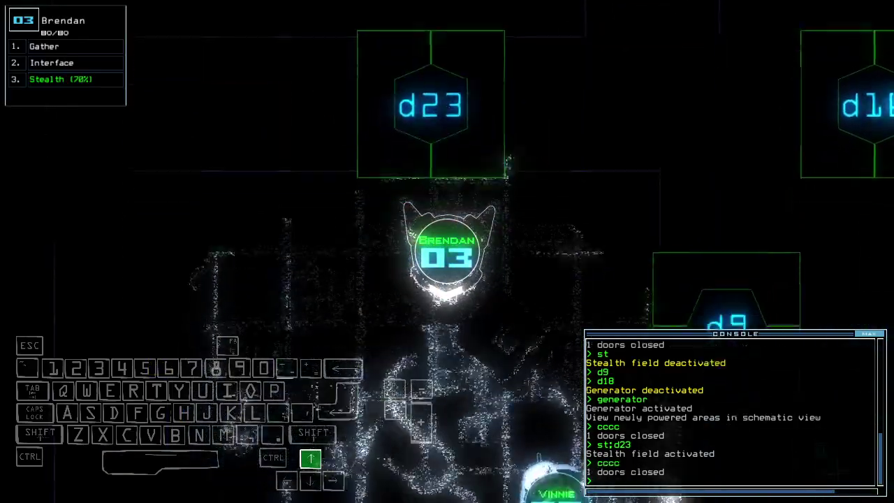
type("st")
key("Return")
key("Tab")
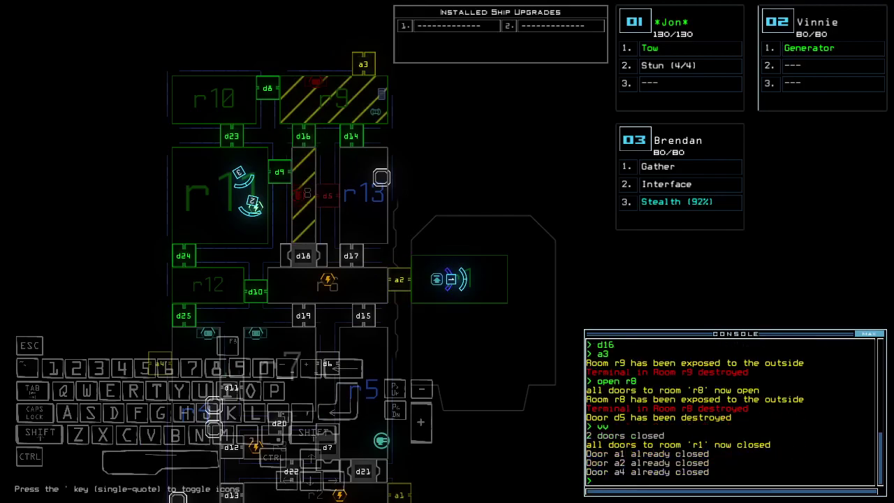
Open d9 and r1's doors, send Vinnie back, and drive Brendan past a2 onto the ship
key("3")
key("Up")
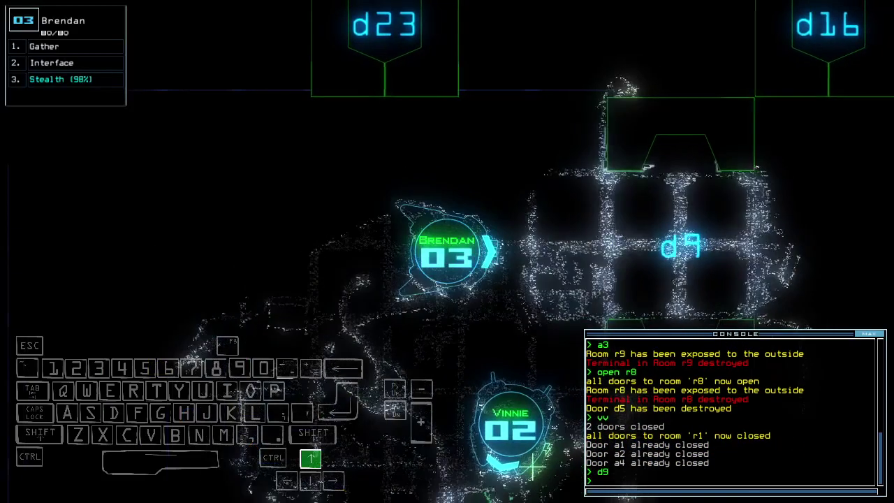
type("arr")
key("Return")
type("back 2")
key("Return")
key("Right")
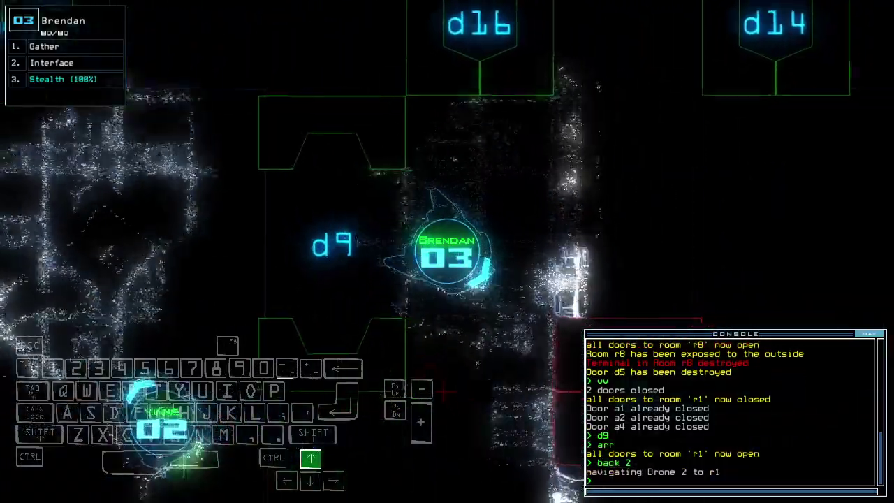
key("Down")
key("Down")
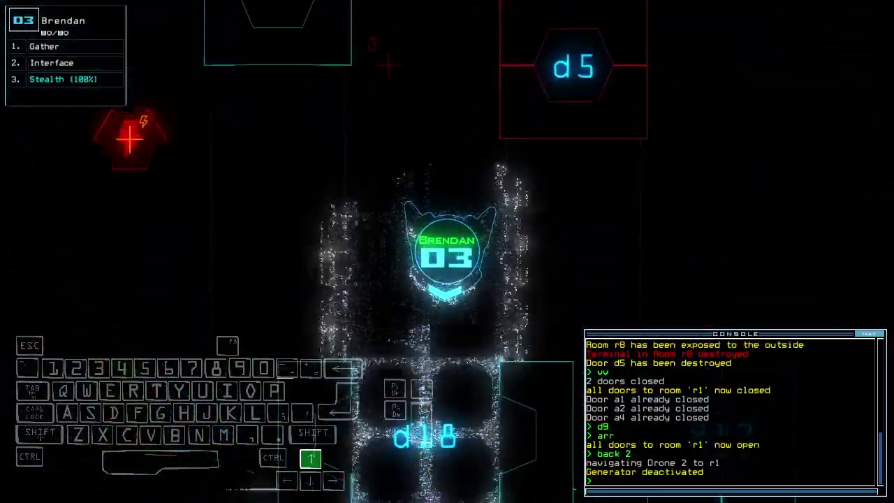
key("Left")
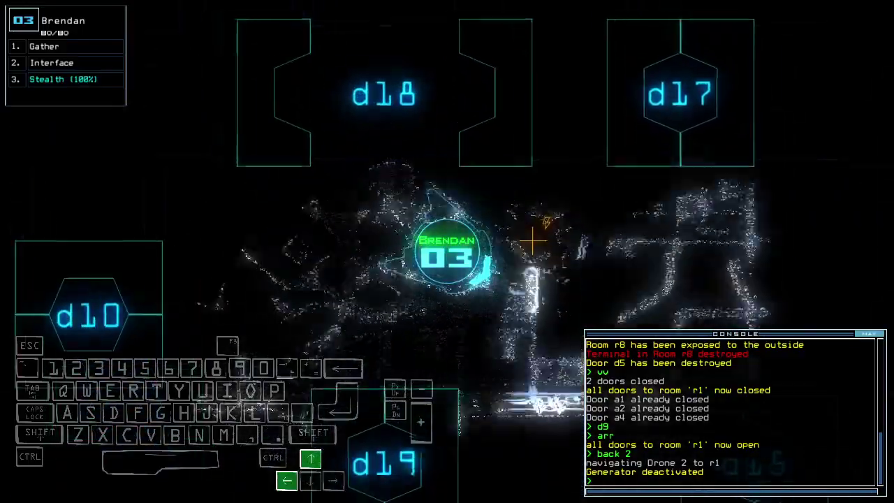
key("Right")
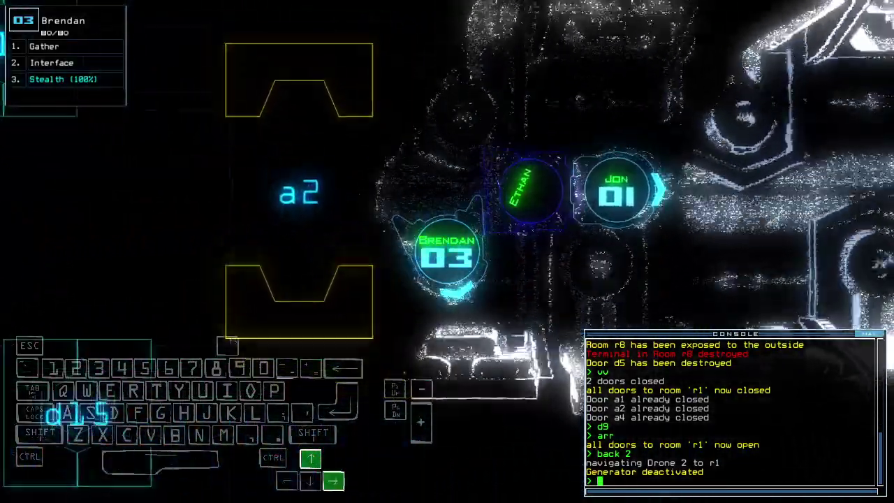
Stop towing Ethan and leave the derelict to end the mission
key("Tab")
type("tow")
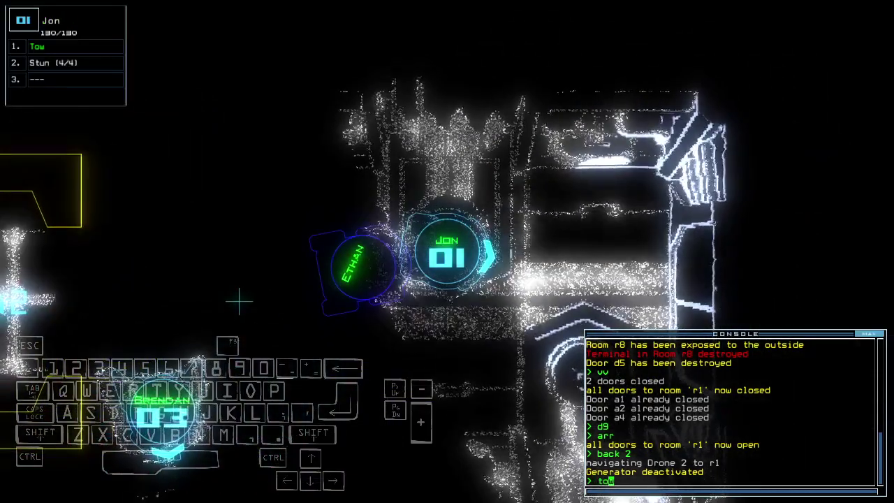
key("Return")
key("Tab")
type("out")
key("Down")
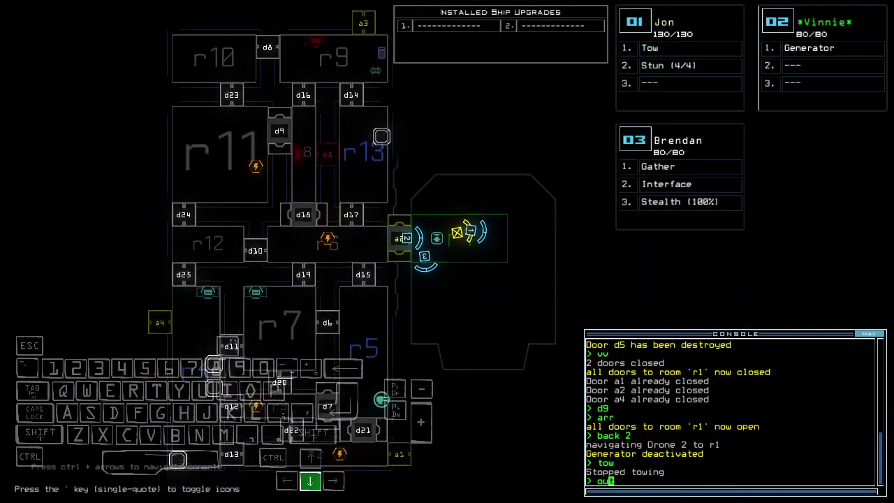
key("Up")
key("Return")
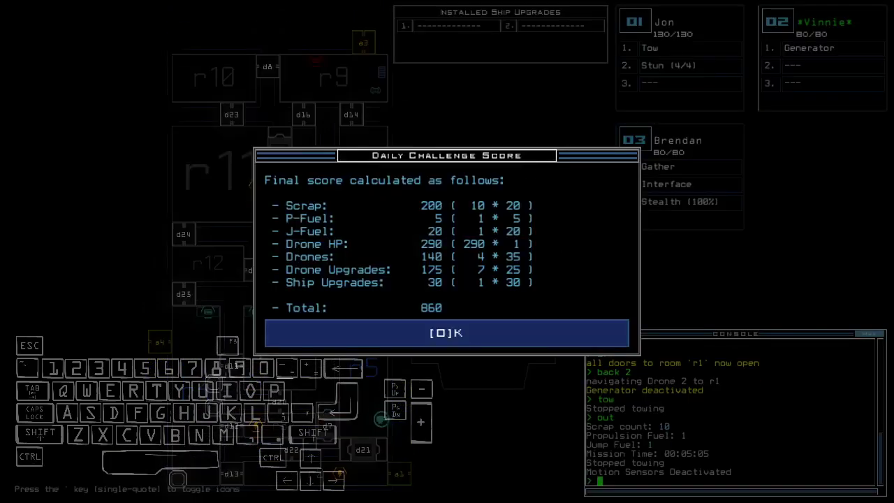
key("o")
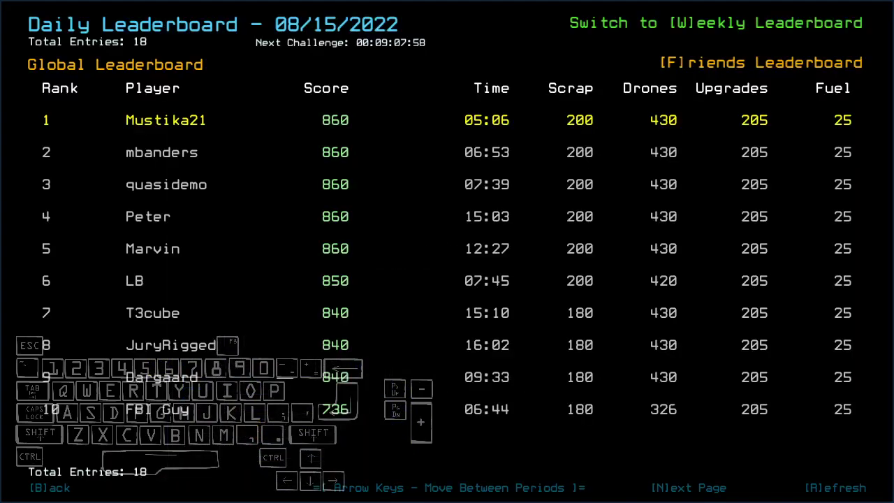